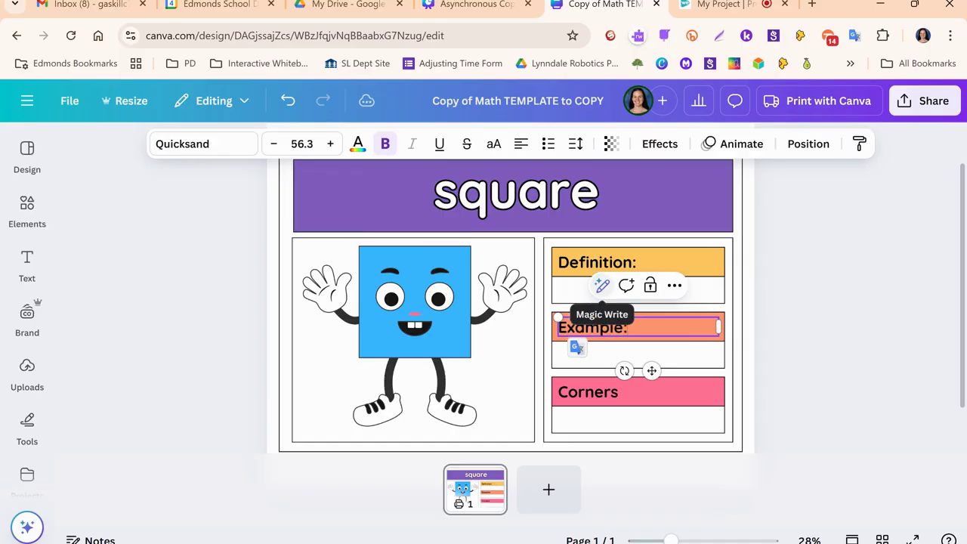
# Step: Replace the "Corners" label in the pink bar with "Find & Measure:"
pyautogui.click(611, 390)
pyautogui.doubleClick(604, 392)
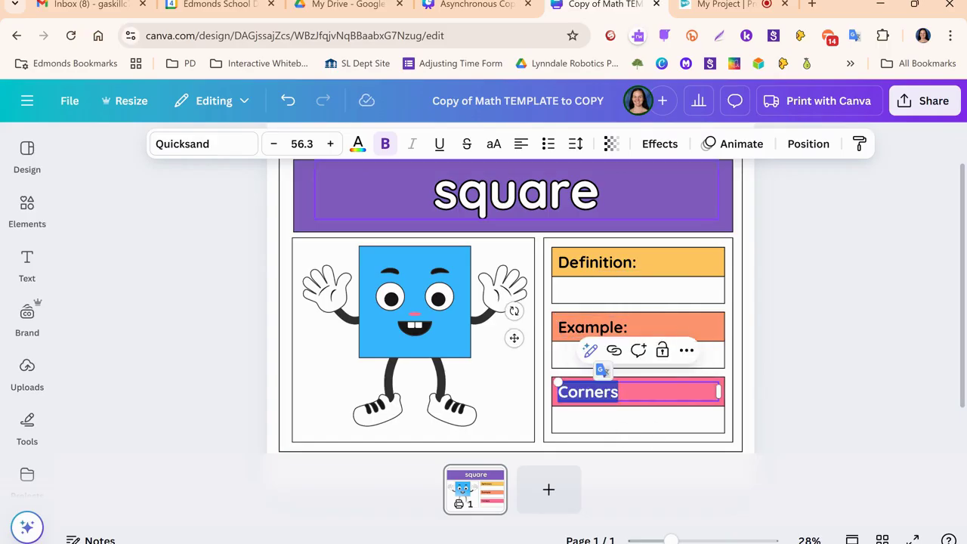
pyautogui.write('Find & Measure:')
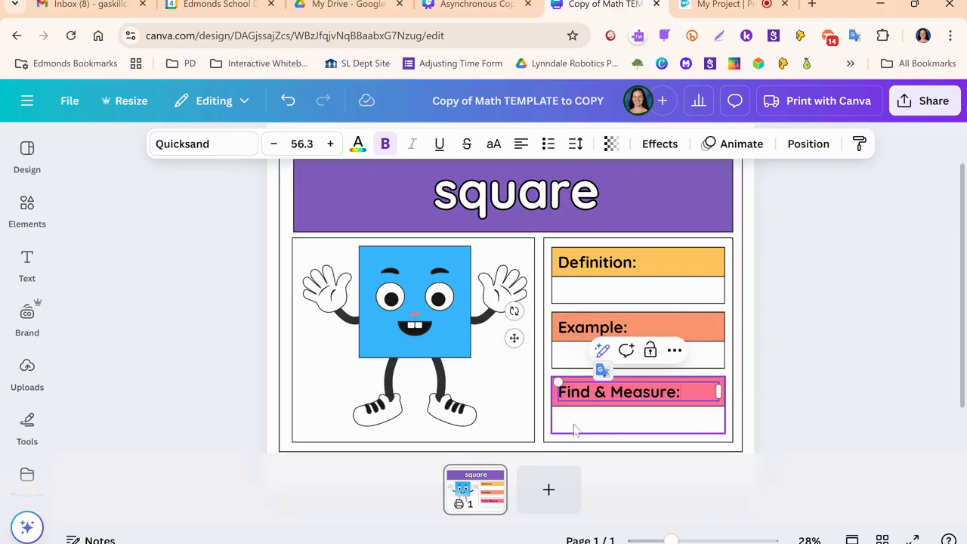
pyautogui.click(837, 406)
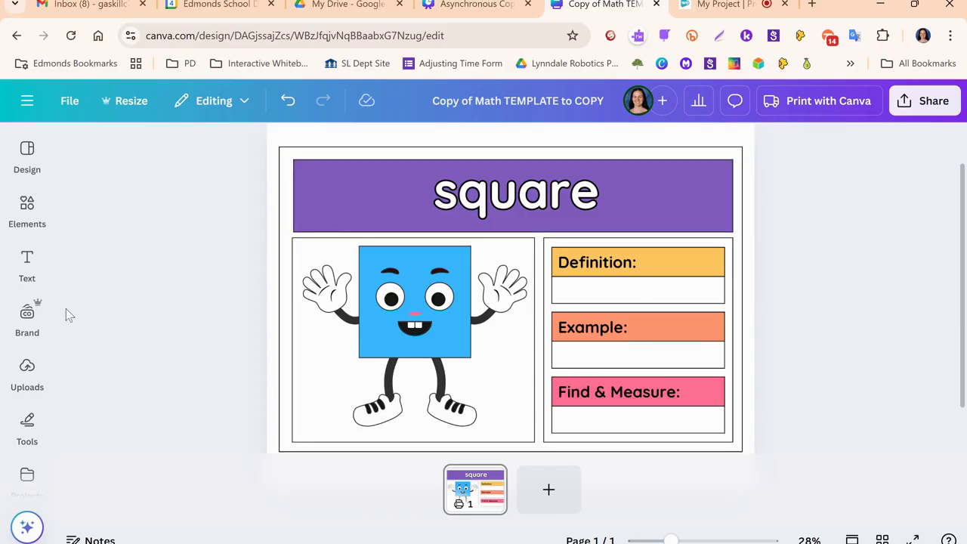
# Step: Add a heading to the page that reads "Shape & Photo"
pyautogui.click(27, 265)
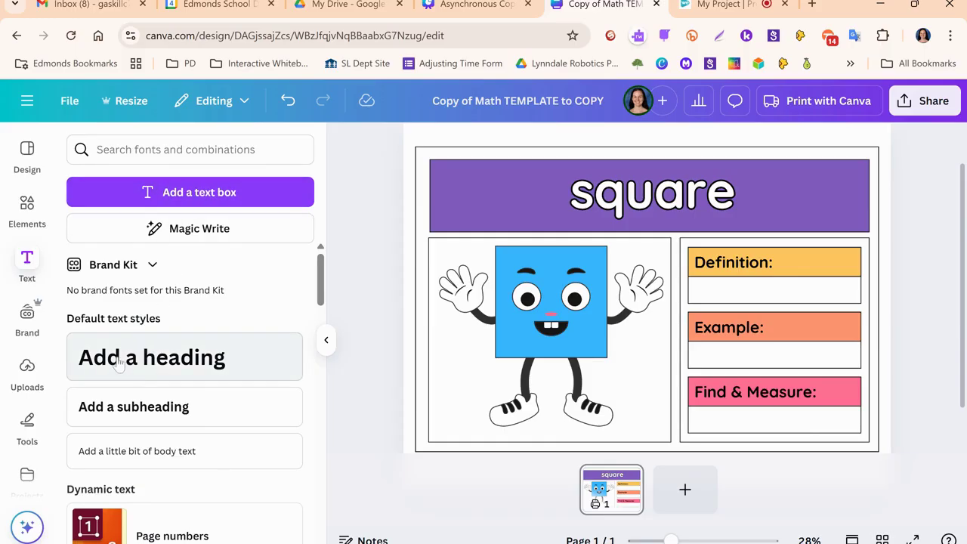
pyautogui.click(179, 363)
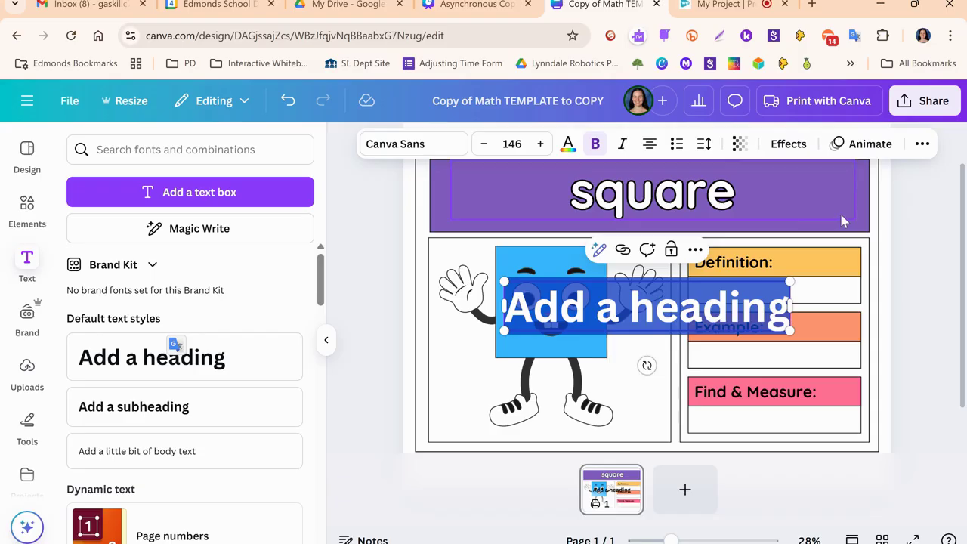
pyautogui.write('Shape &')
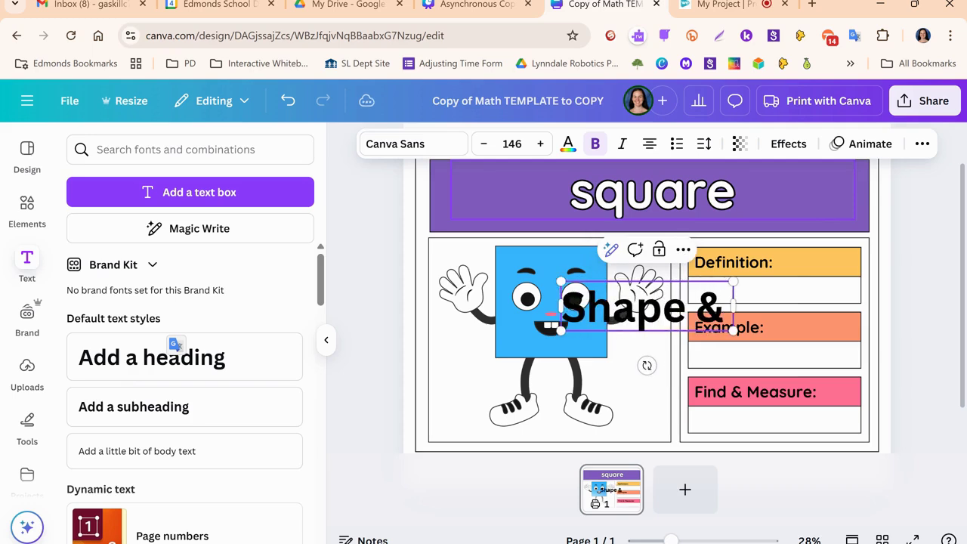
pyautogui.write(' Photo')
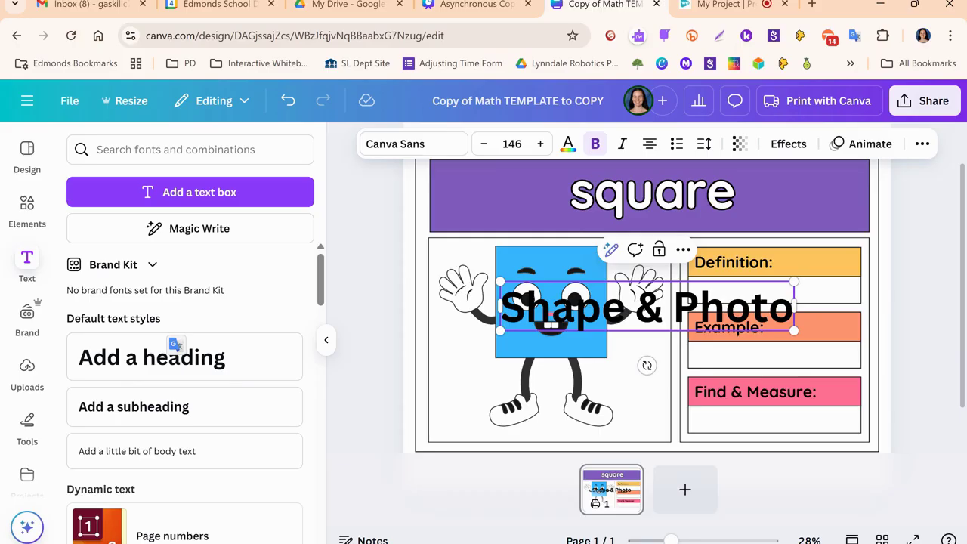
pyautogui.click(923, 300)
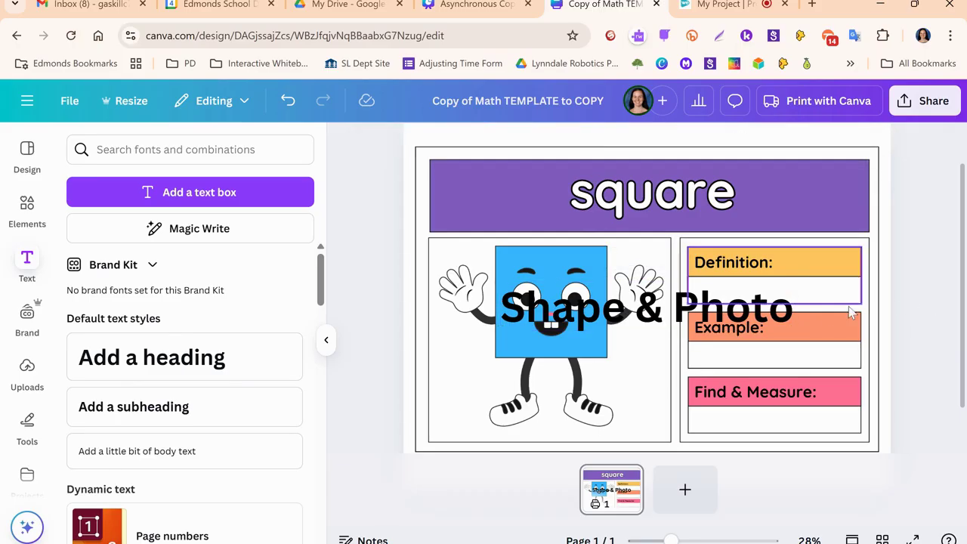
# Step: Move the "Shape & Photo" heading over the character's feet and shrink it to about size 109 to fit inside the picture box
pyautogui.moveTo(642, 304); pyautogui.dragTo(577, 409)
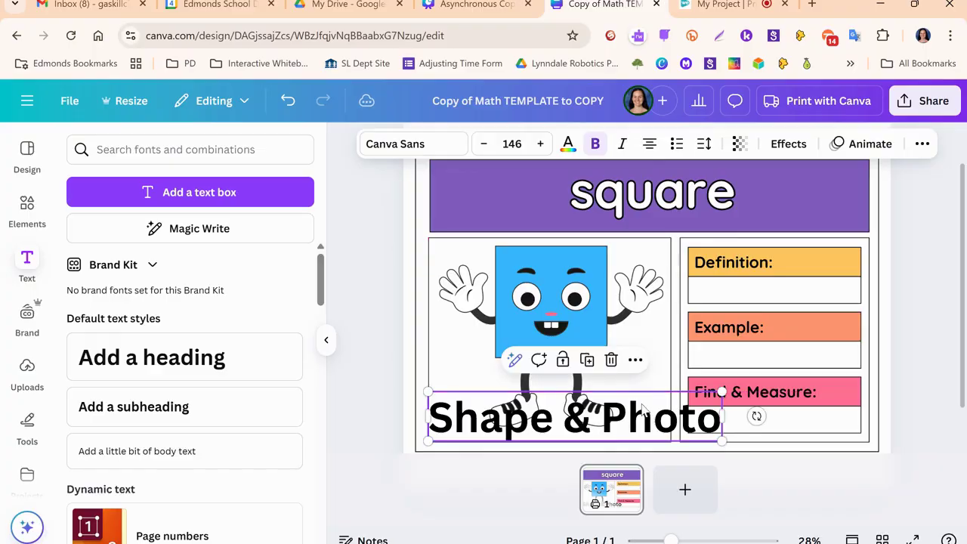
pyautogui.moveTo(719, 393); pyautogui.dragTo(650, 426)
pyautogui.moveTo(588, 430); pyautogui.dragTo(599, 427)
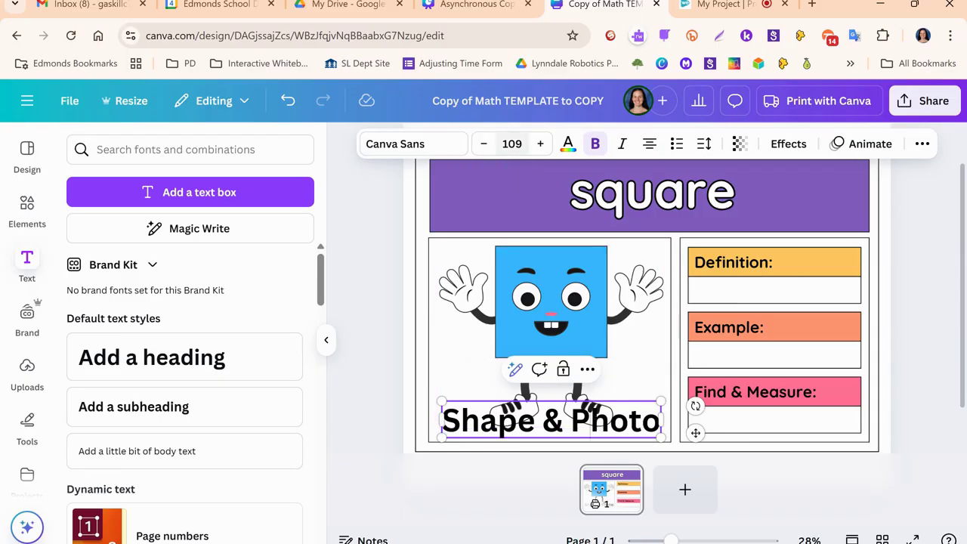
# Step: Set the font size of the "Shape & Photo" heading to 104
pyautogui.click(512, 144)
pyautogui.click(512, 144)
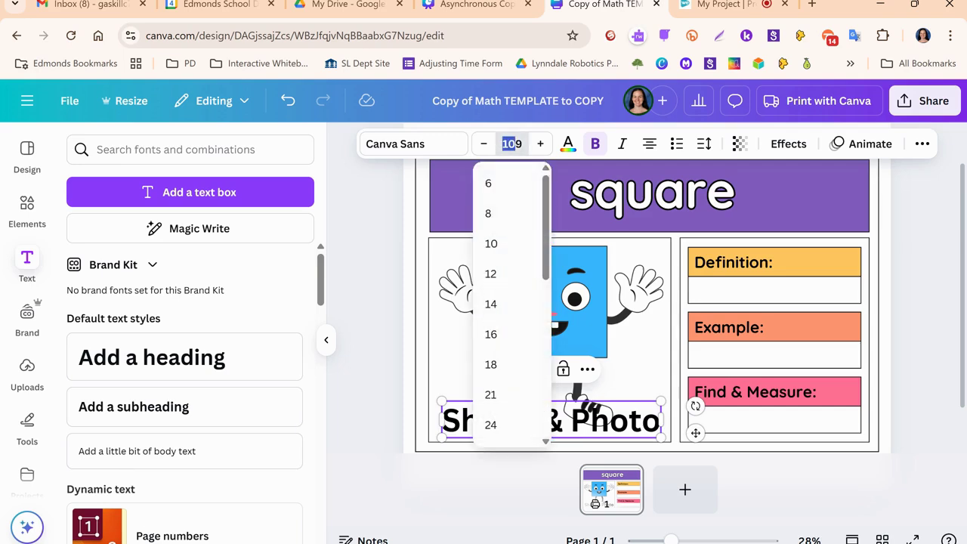
pyautogui.click(512, 143)
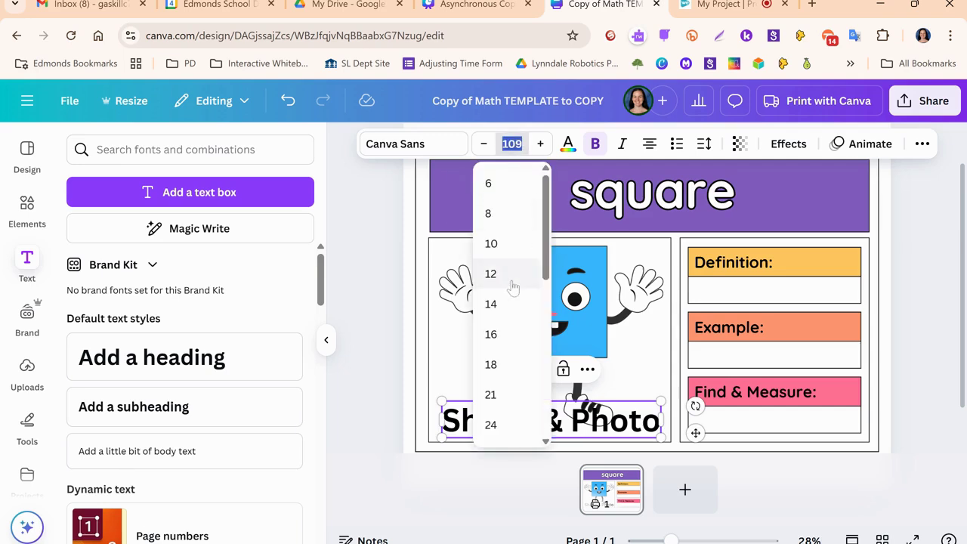
pyautogui.scroll(-5, 504, 298)
pyautogui.scroll(5, 504, 299)
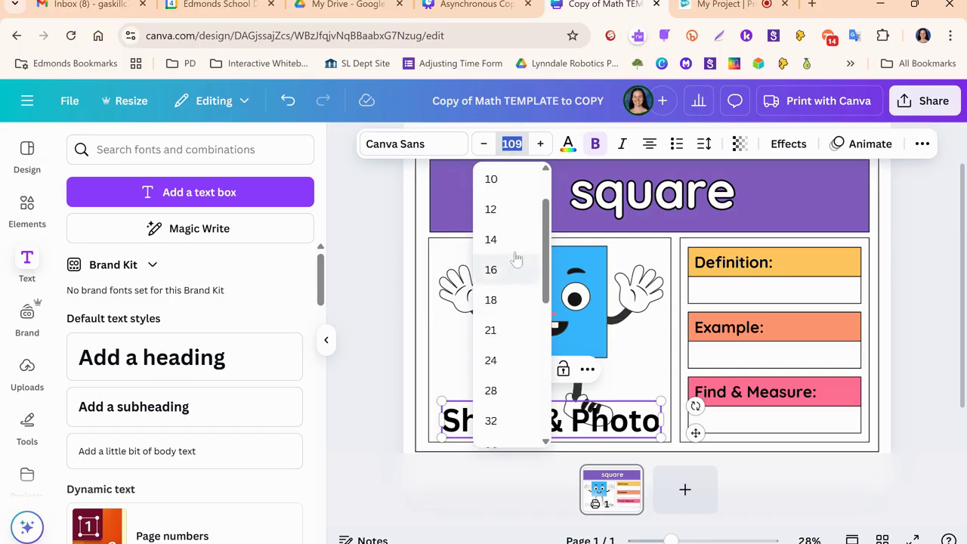
pyautogui.click(482, 150)
pyautogui.click(483, 144)
pyautogui.click(483, 144)
pyautogui.click(483, 144)
pyautogui.click(483, 144)
pyautogui.click(483, 143)
pyautogui.click(483, 144)
pyautogui.click(483, 144)
pyautogui.click(483, 144)
pyautogui.click(541, 144)
pyautogui.click(540, 144)
pyautogui.click(541, 143)
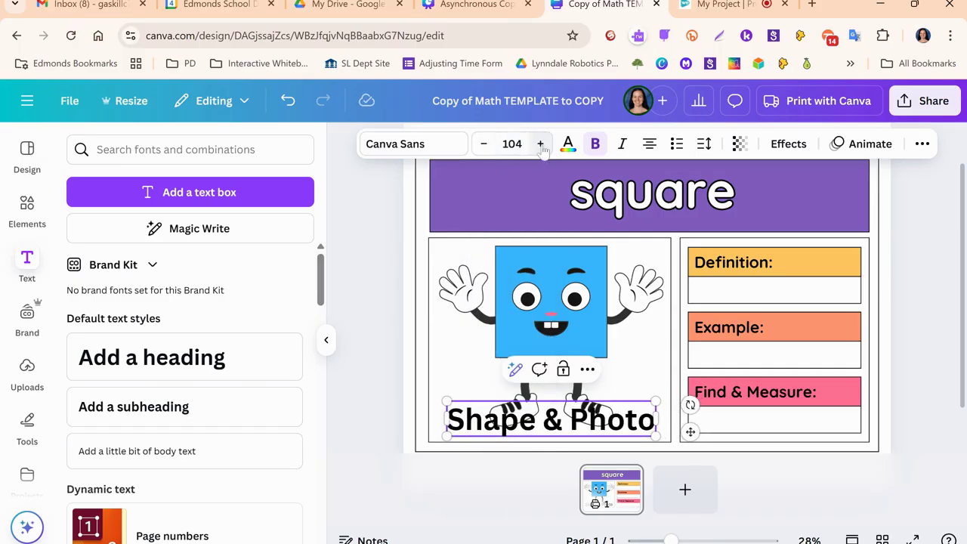
# Step: Change the font of the "Shape & Photo" heading to Open Sauce
pyautogui.click(405, 147)
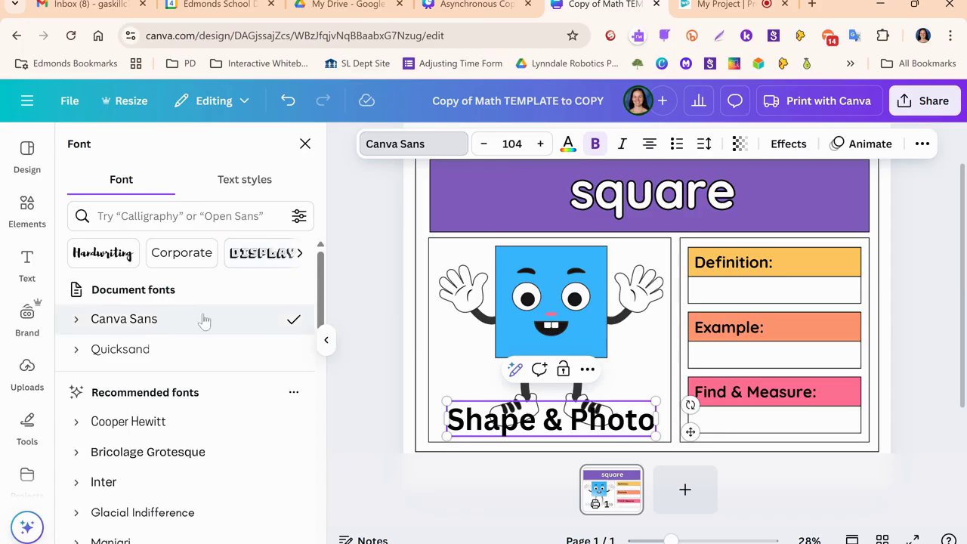
pyautogui.scroll(-5, 169, 341)
pyautogui.scroll(-2, 164, 348)
pyautogui.scroll(3, 158, 345)
pyautogui.scroll(-5, 156, 333)
pyautogui.scroll(-5, 157, 331)
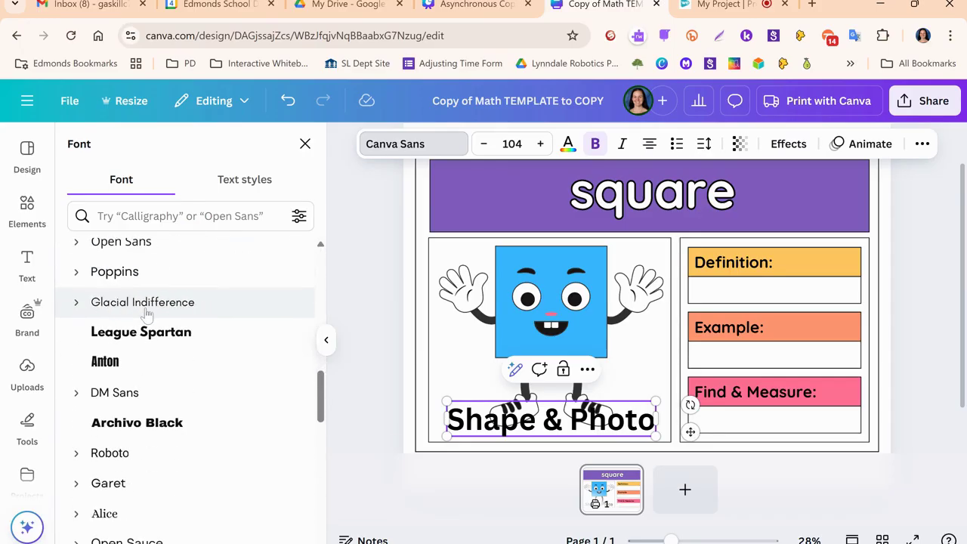
pyautogui.click(145, 316)
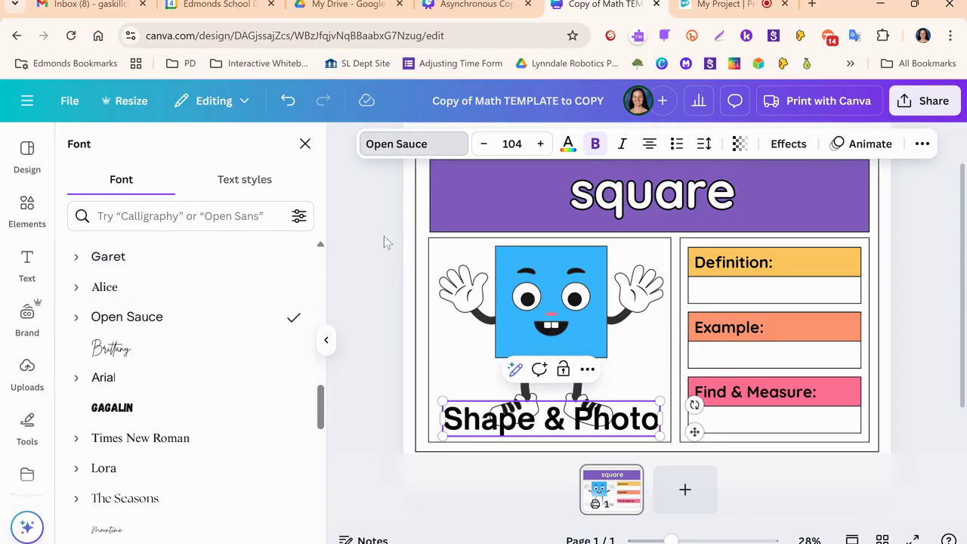
# Step: Give the "Shape & Photo" heading the custom dark purple-blue text color #39159E
pyautogui.click(569, 145)
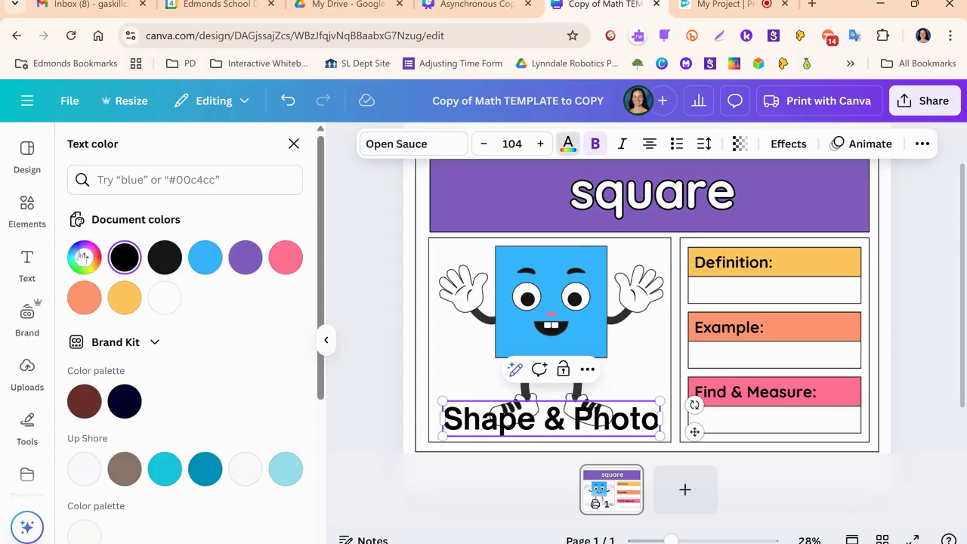
pyautogui.scroll(-4, 216, 351)
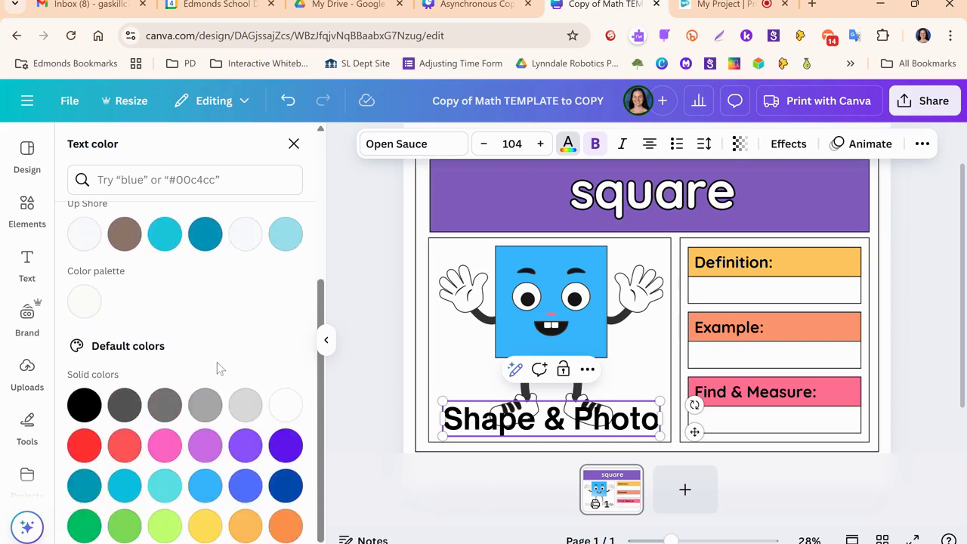
pyautogui.scroll(4, 215, 359)
pyautogui.scroll(1, 214, 359)
pyautogui.scroll(-3, 208, 347)
pyautogui.scroll(4, 209, 340)
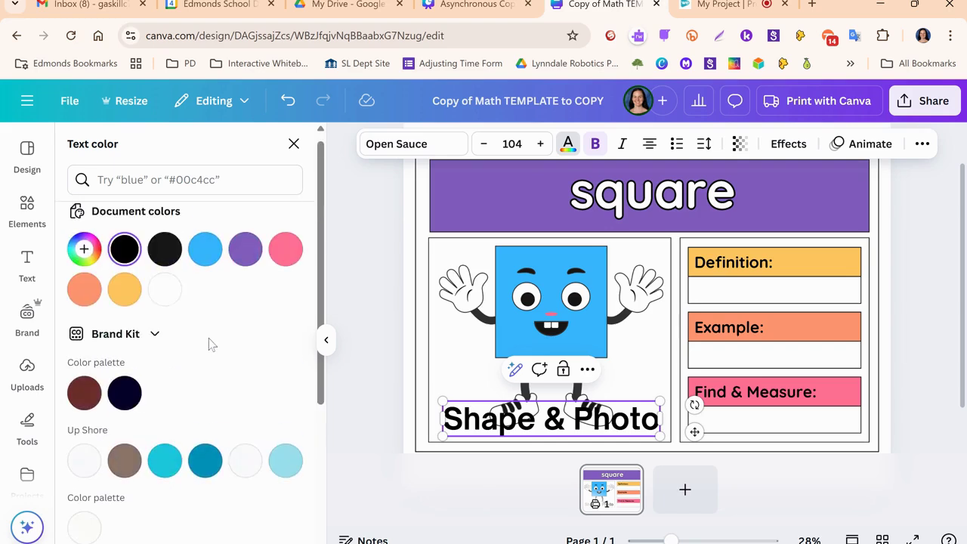
pyautogui.click(84, 257)
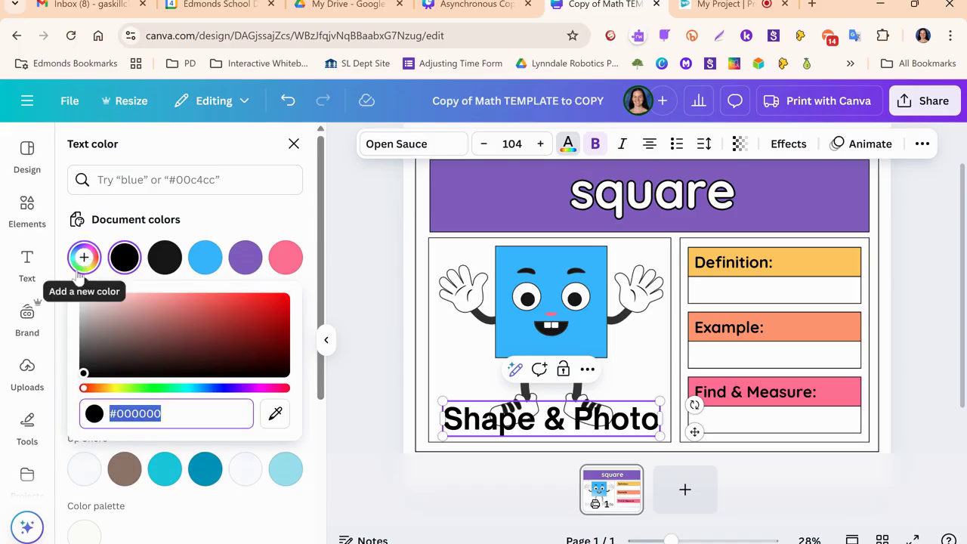
pyautogui.moveTo(85, 388); pyautogui.dragTo(268, 393)
pyautogui.click(89, 369)
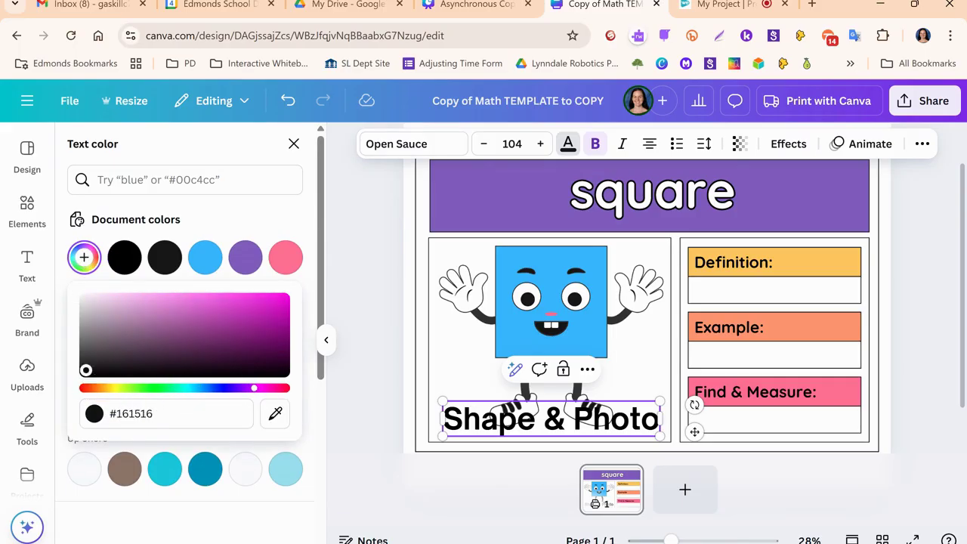
pyautogui.click(89, 257)
pyautogui.click(88, 257)
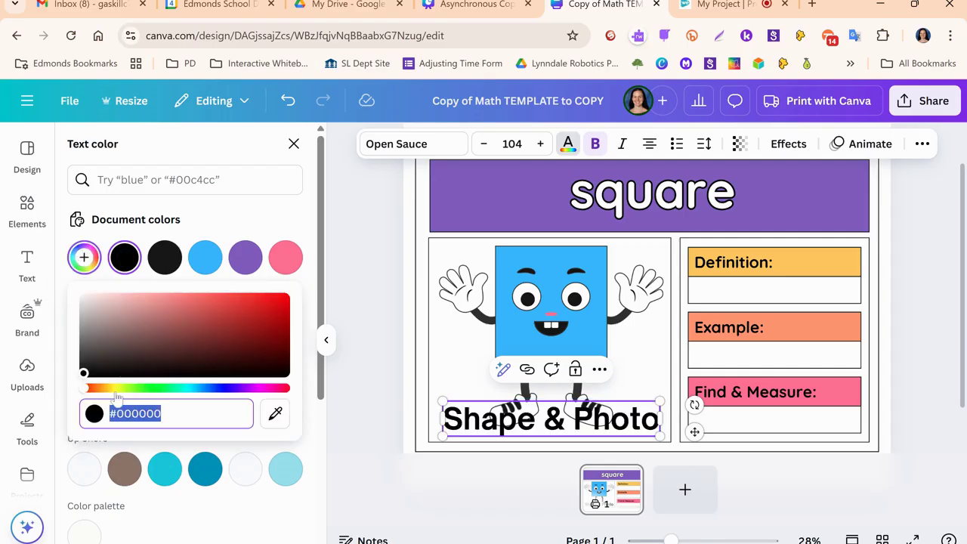
pyautogui.click(88, 391)
pyautogui.moveTo(89, 392); pyautogui.dragTo(227, 388)
pyautogui.click(262, 326)
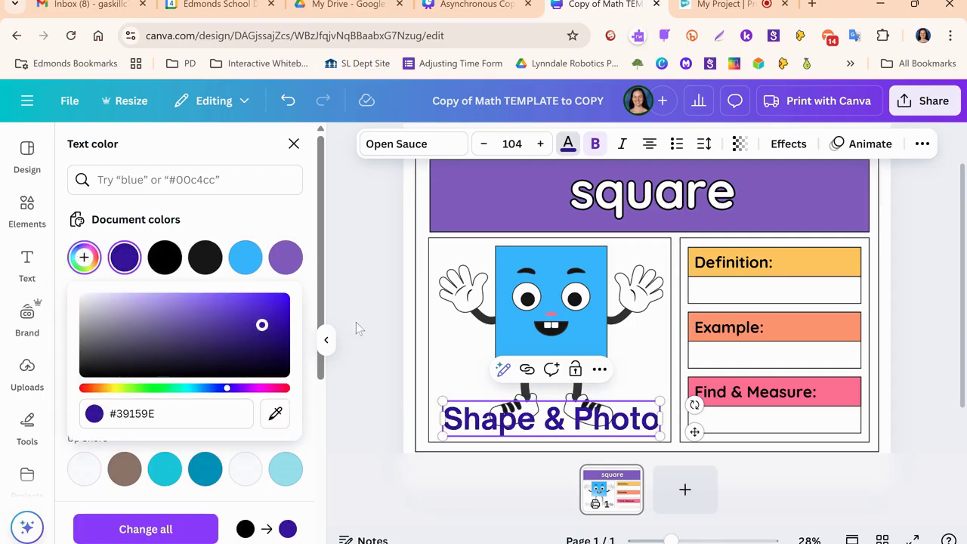
pyautogui.click(389, 312)
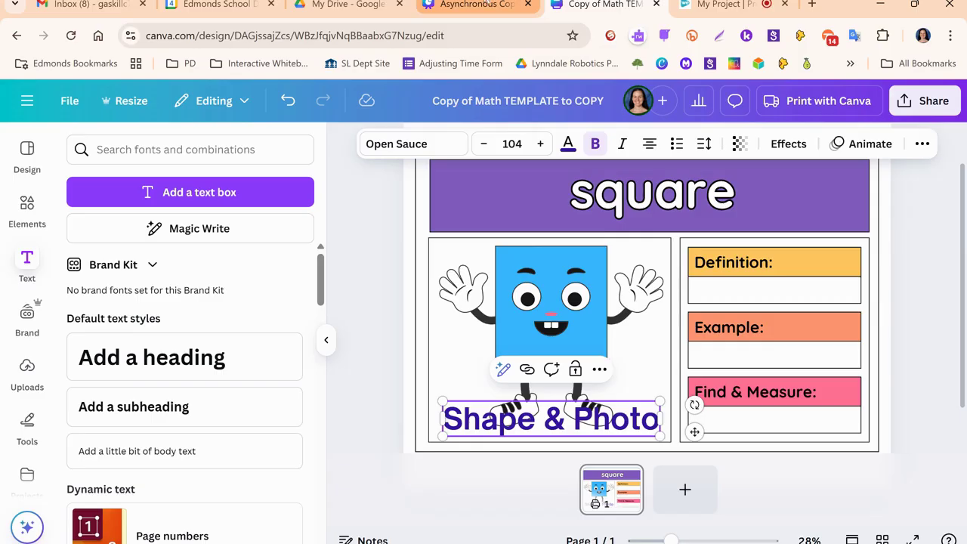
# Step: Switch to the Asynchronous Copy presentation, read the "2. Elements" instructions on page 19, and return to the math template
pyautogui.click(484, 5)
pyautogui.scroll(-3, 893, 332)
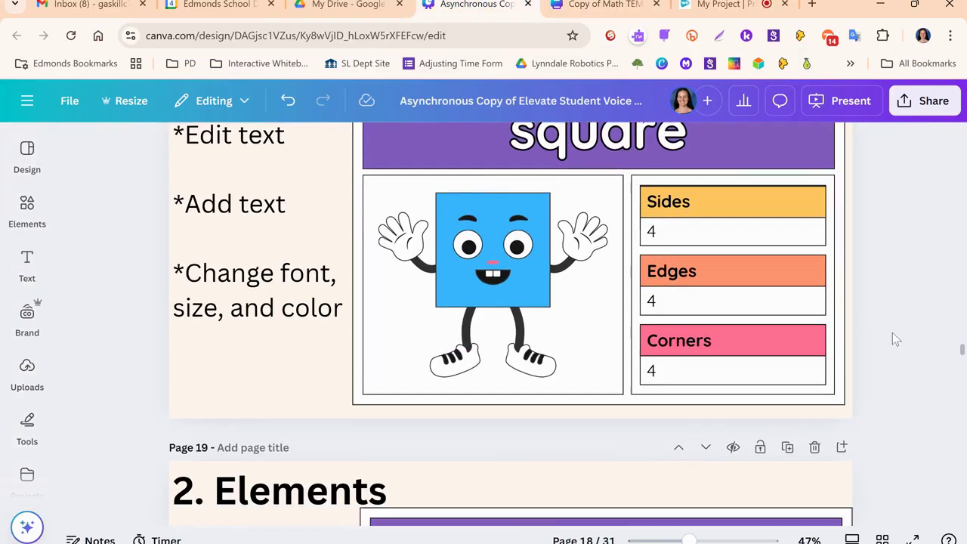
pyautogui.scroll(-4, 887, 317)
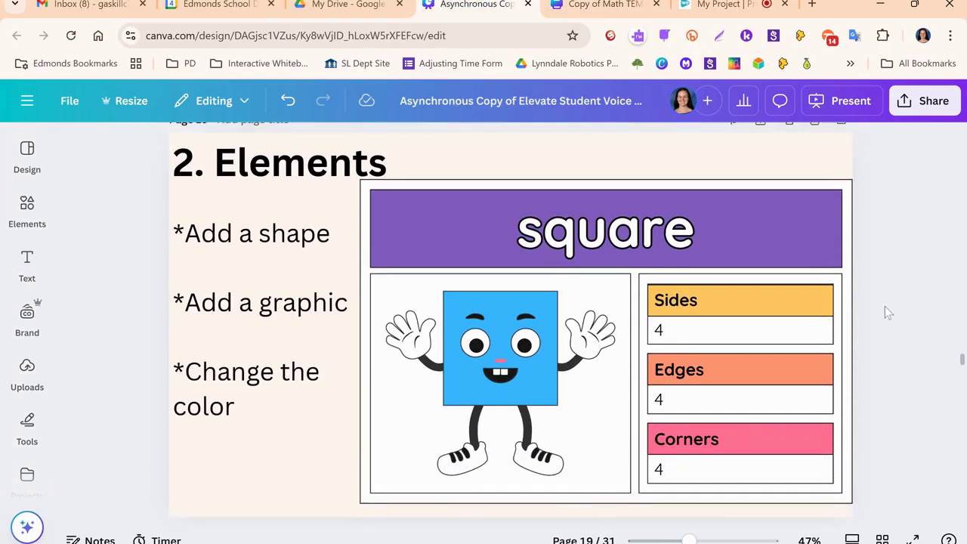
pyautogui.scroll(-1, 882, 304)
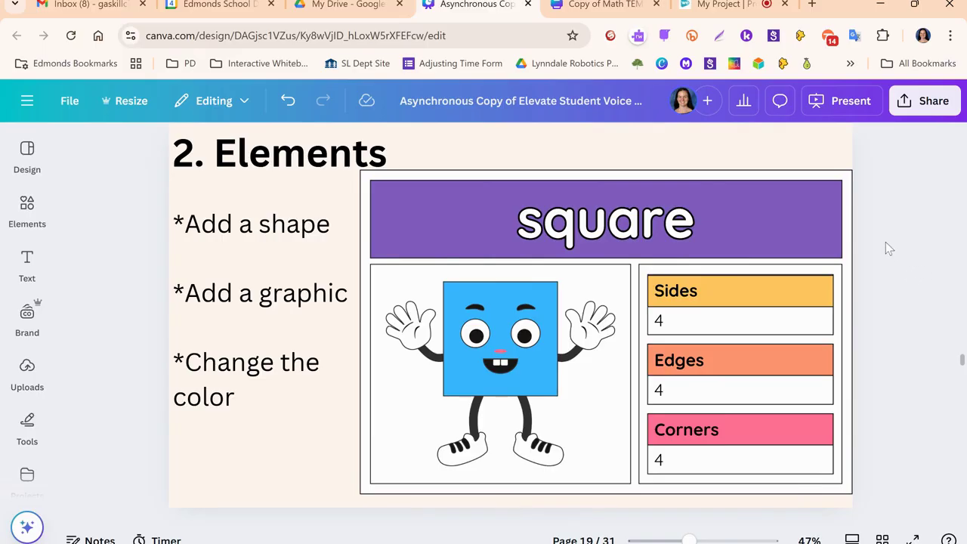
pyautogui.click(619, 6)
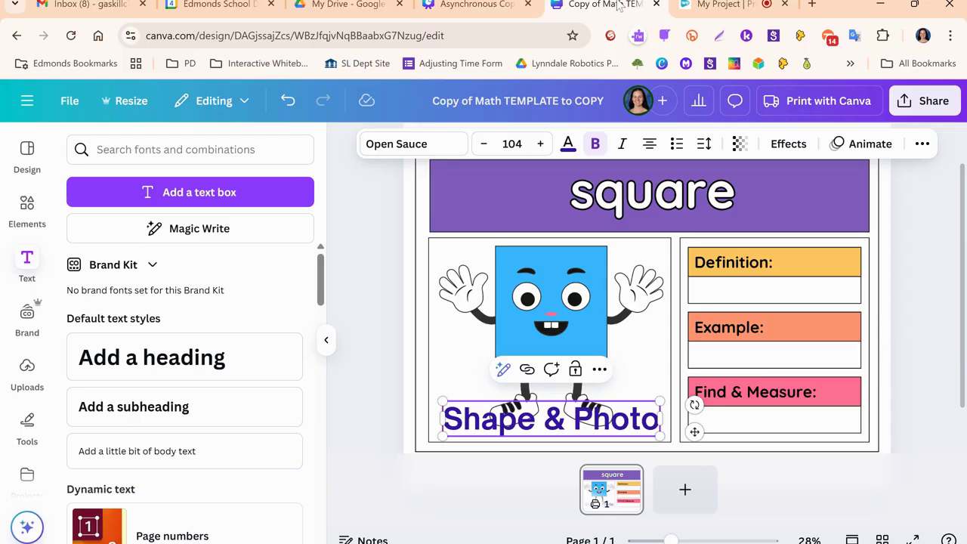
# Step: Deselect the heading and search the elements library for "square"
pyautogui.click(327, 343)
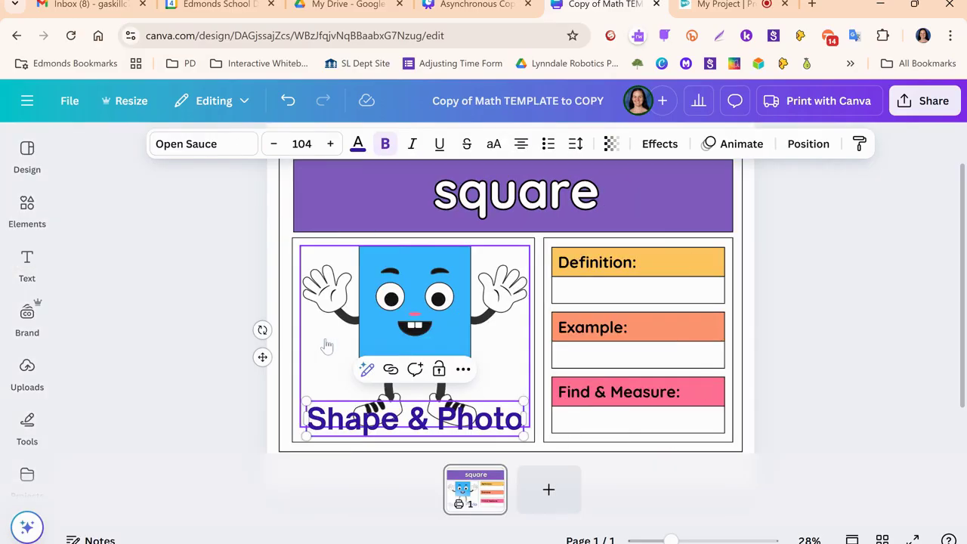
pyautogui.click(817, 342)
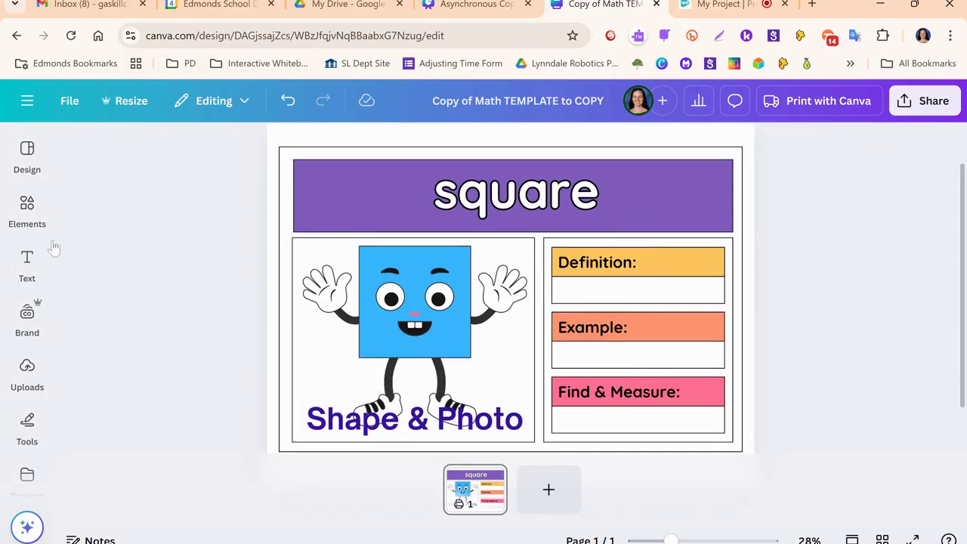
pyautogui.click(17, 265)
pyautogui.click(15, 223)
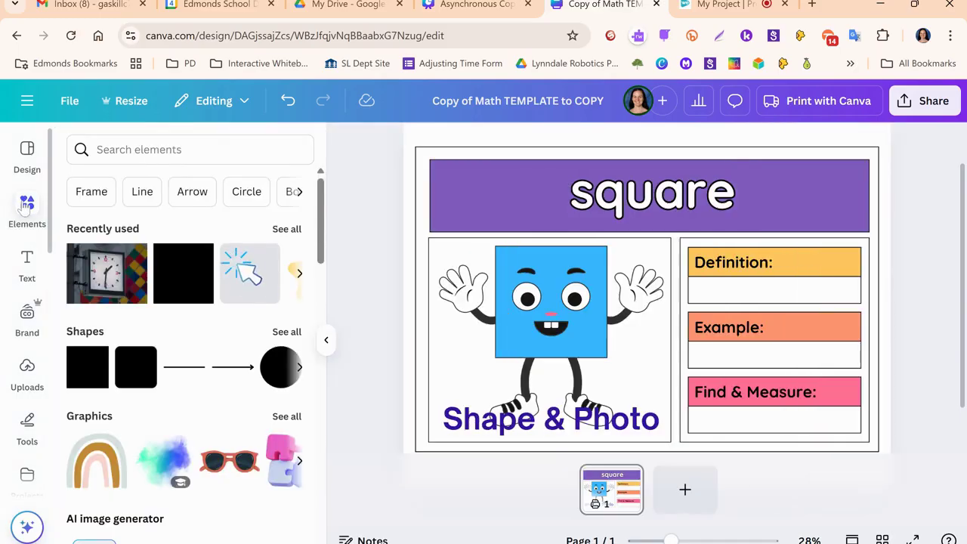
pyautogui.click(113, 150)
pyautogui.write('sq')
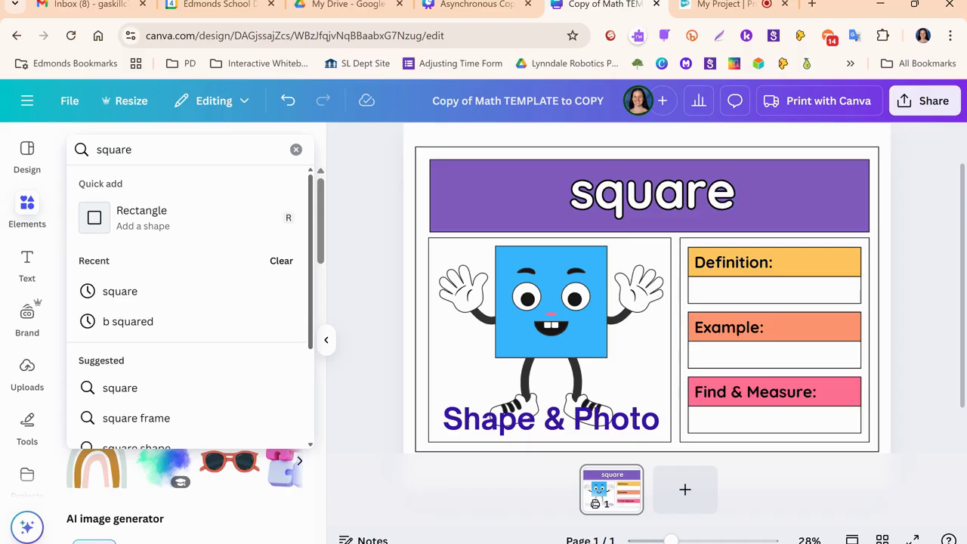
pyautogui.write('uare')
pyautogui.press('Return')
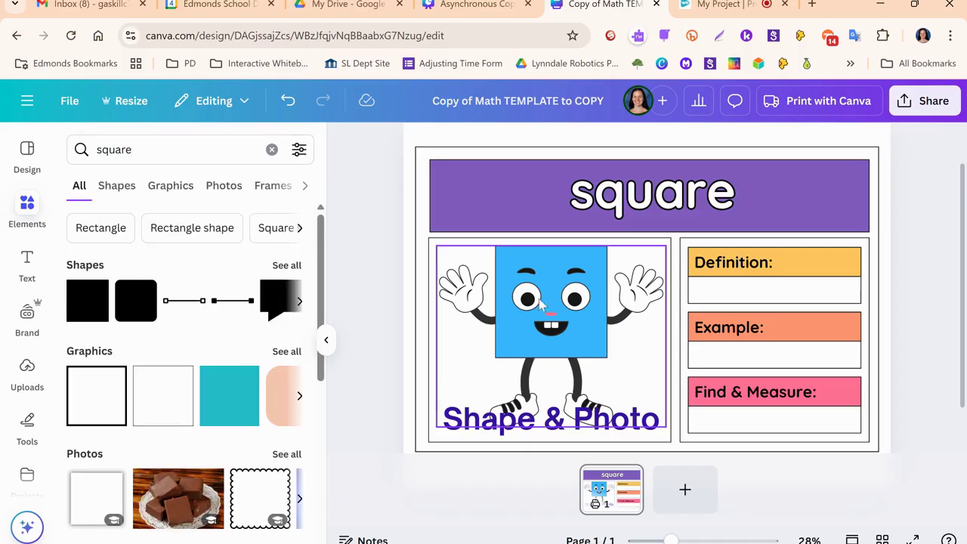
# Step: Replace the blue cartoon square with a plain square shape, shrunk and placed in the upper-left corner of the Shape & Photo box
pyautogui.click(565, 301)
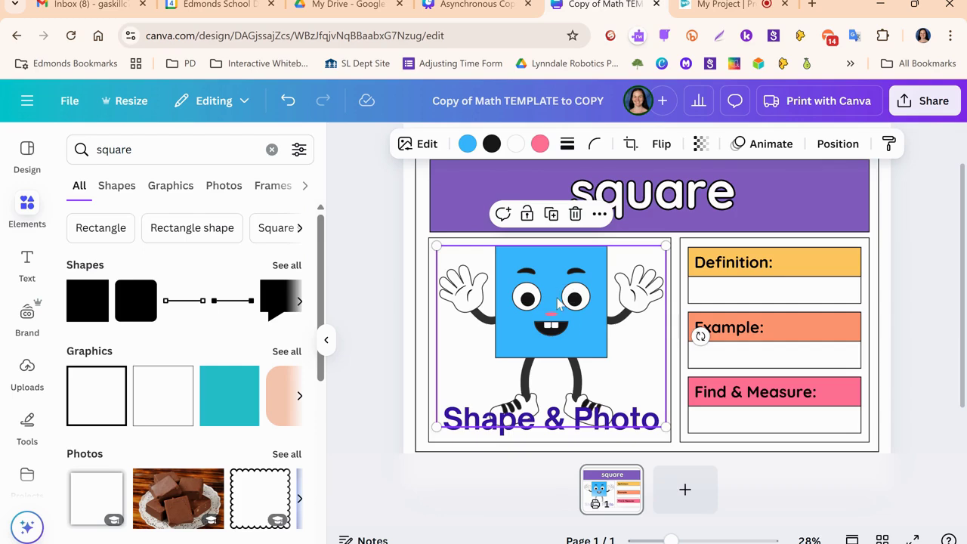
pyautogui.press('Delete')
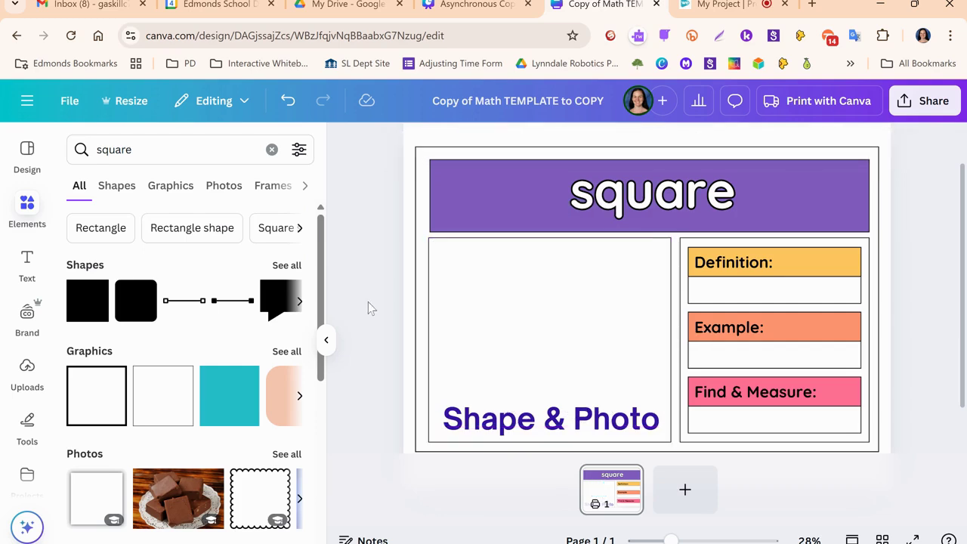
pyautogui.click(89, 309)
pyautogui.moveTo(634, 287); pyautogui.dragTo(480, 278)
pyautogui.moveTo(537, 345); pyautogui.dragTo(486, 300)
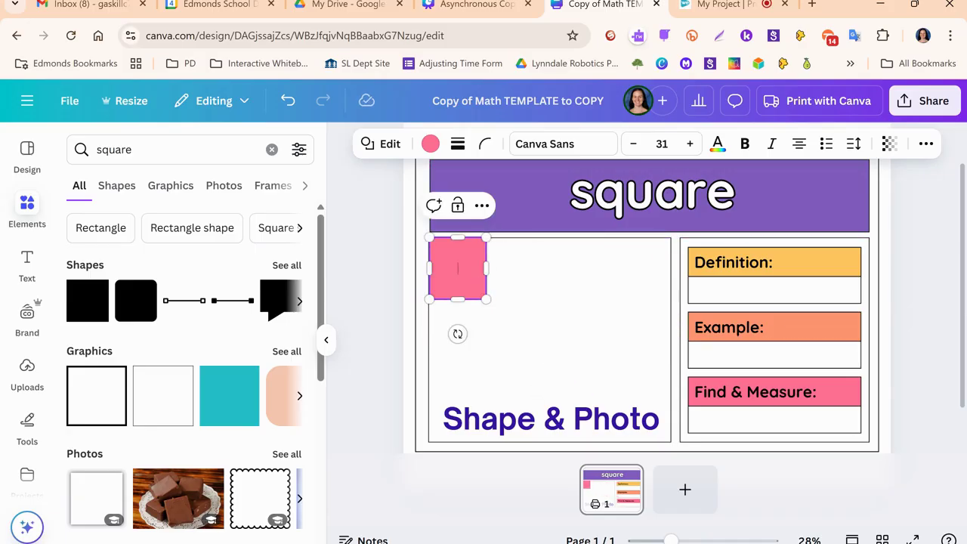
pyautogui.click(522, 275)
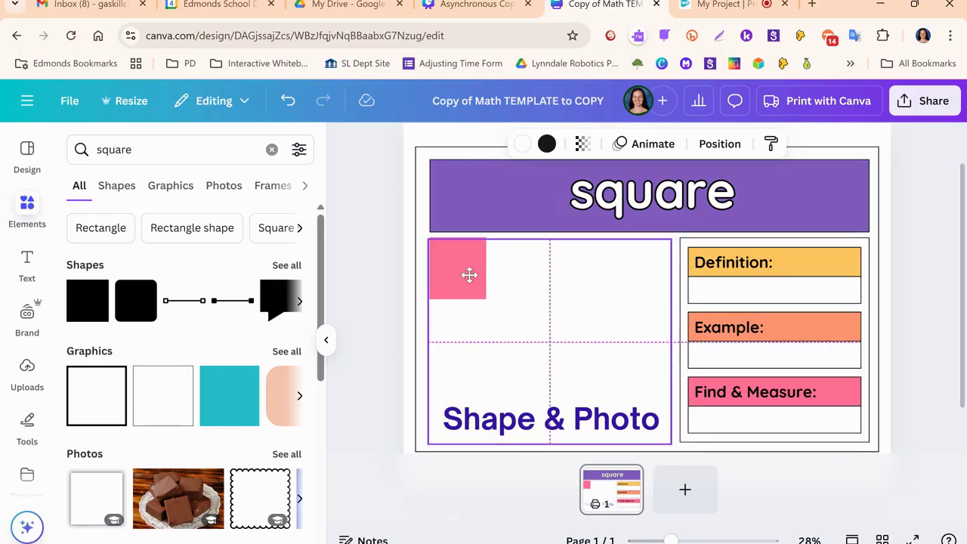
pyautogui.click(464, 272)
pyautogui.moveTo(463, 272); pyautogui.dragTo(467, 273)
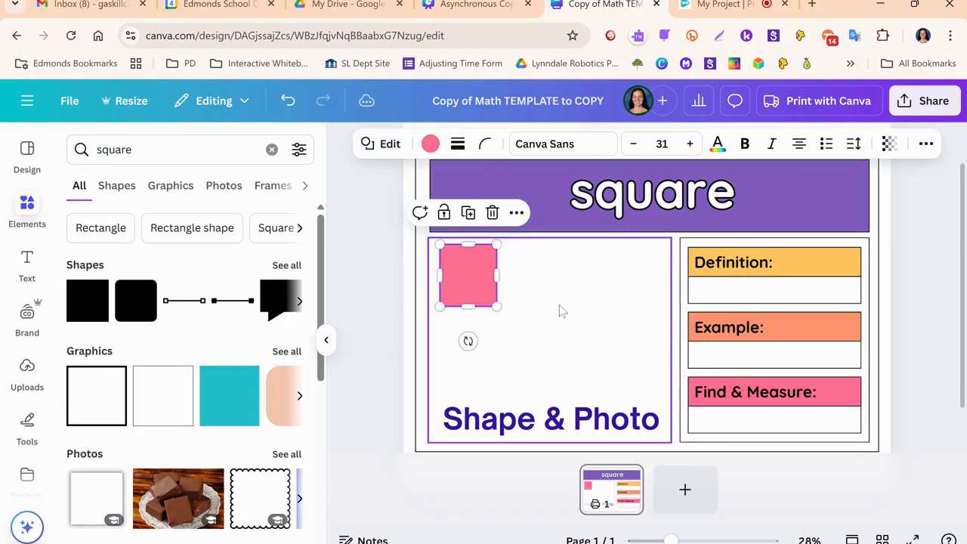
pyautogui.click(560, 305)
# Step: Recolor the small square shape with the yellow-orange document color that matches the Definition label
pyautogui.click(482, 278)
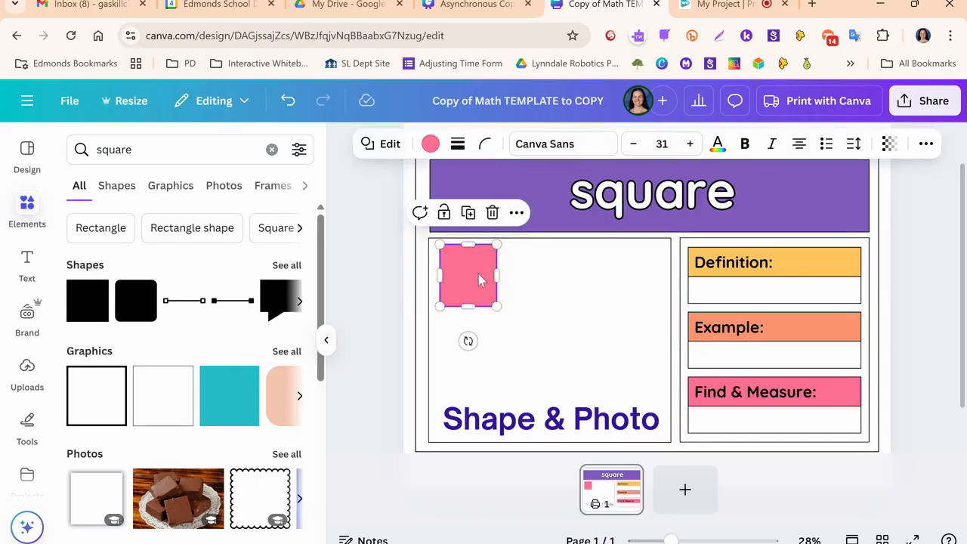
pyautogui.click(430, 144)
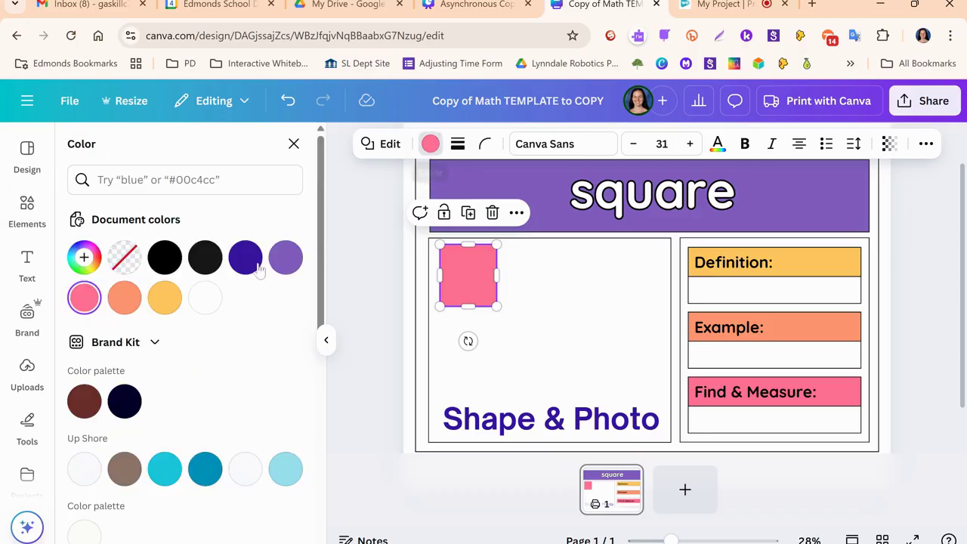
pyautogui.click(165, 297)
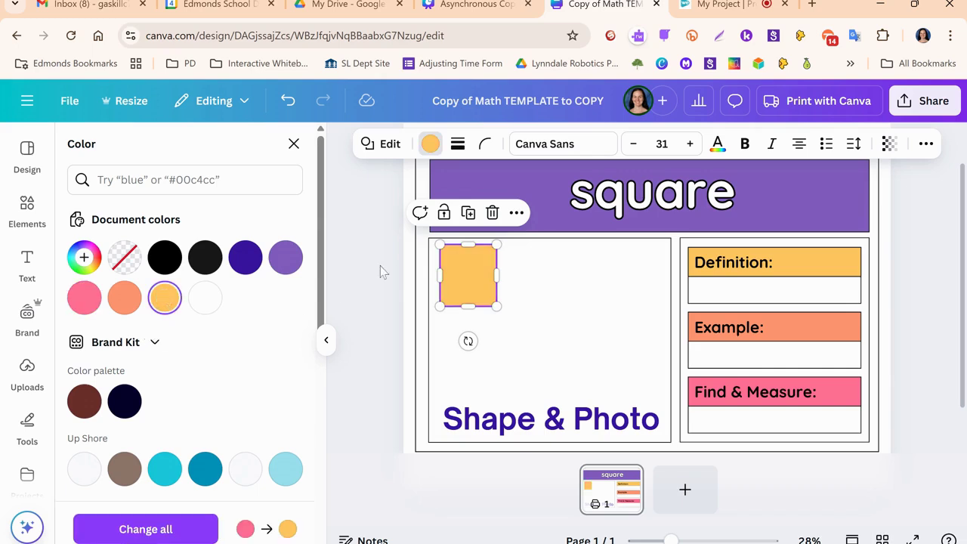
pyautogui.press('Escape')
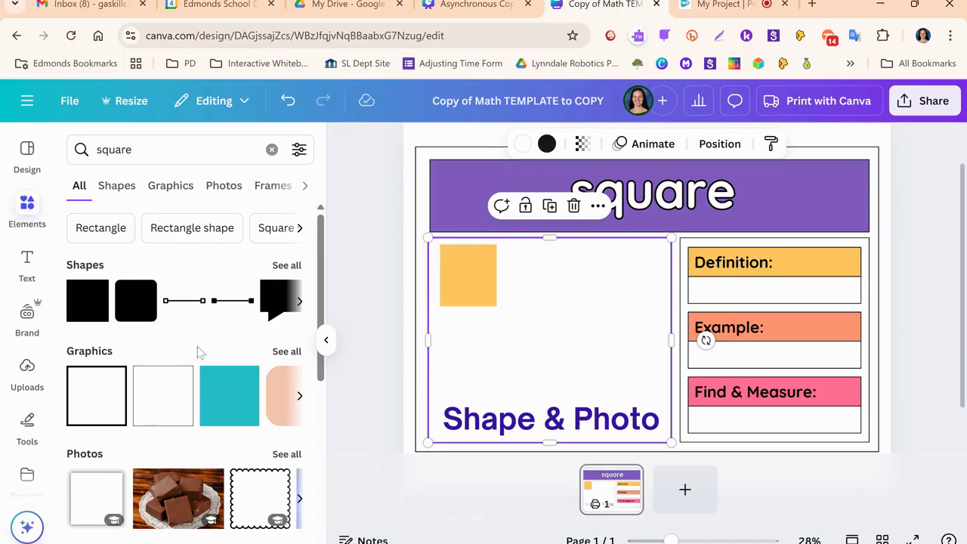
# Step: Browse all photo results for "square" and add the photo of the square clock beside a colorful tiled wall
pyautogui.scroll(-5, 197, 347)
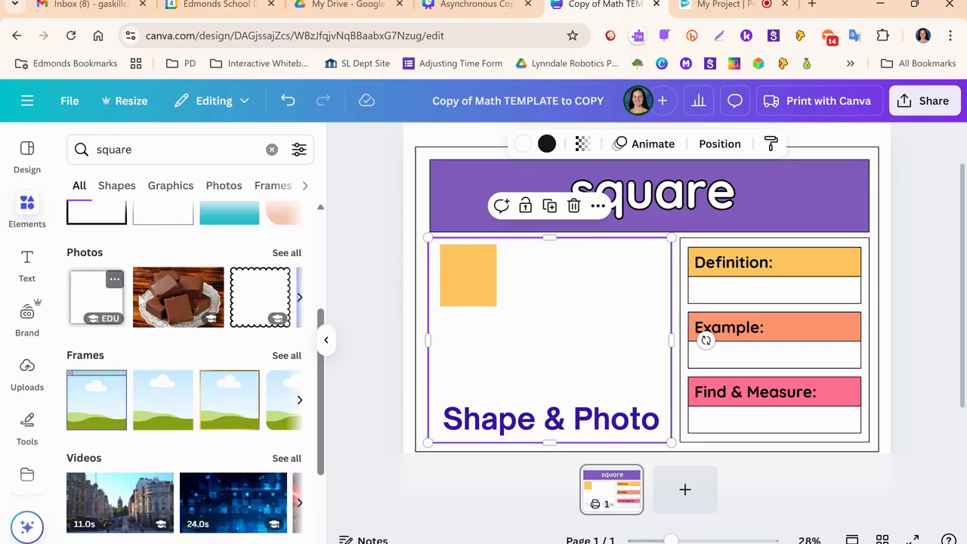
pyautogui.click(286, 253)
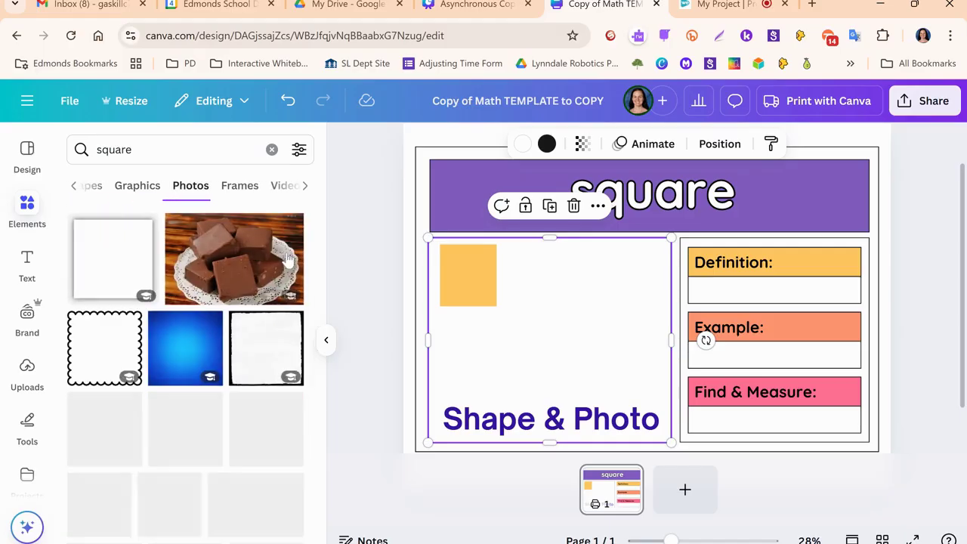
pyautogui.scroll(-3, 236, 345)
pyautogui.scroll(-6, 237, 344)
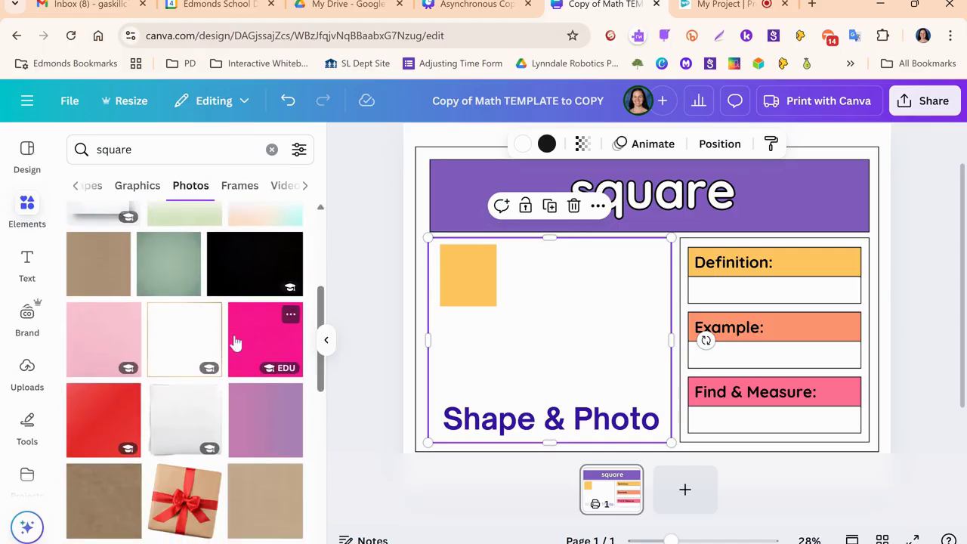
pyautogui.scroll(-10, 228, 335)
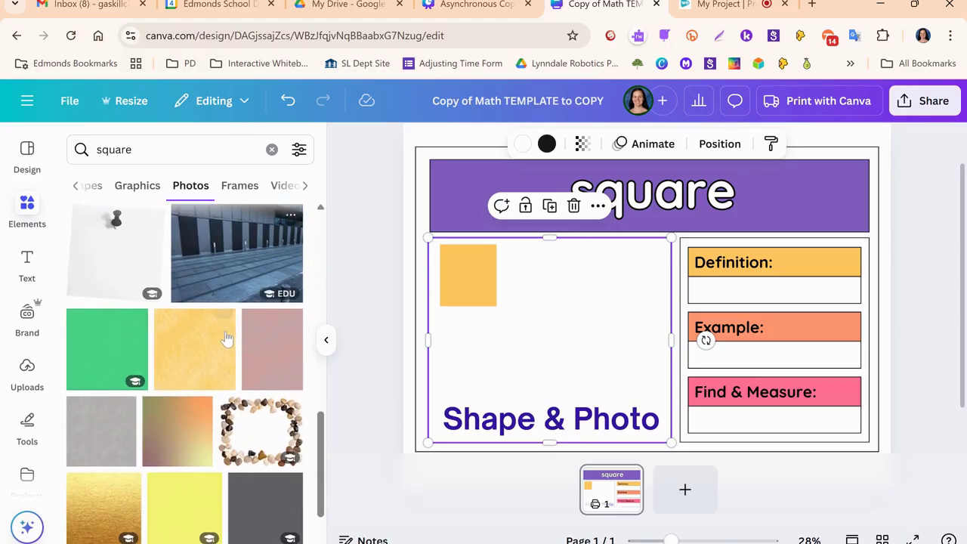
pyautogui.scroll(-1, 220, 334)
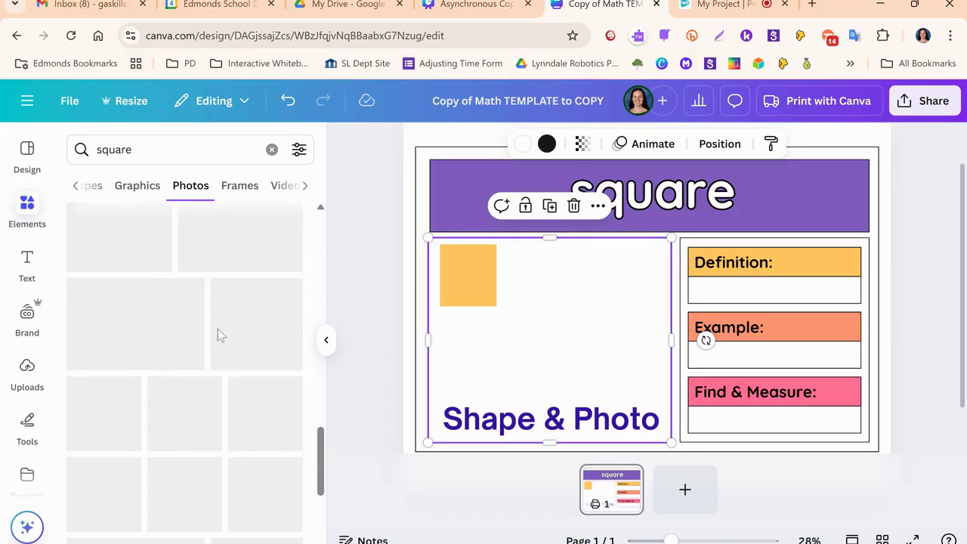
pyautogui.scroll(-2, 216, 327)
pyautogui.scroll(-5, 214, 325)
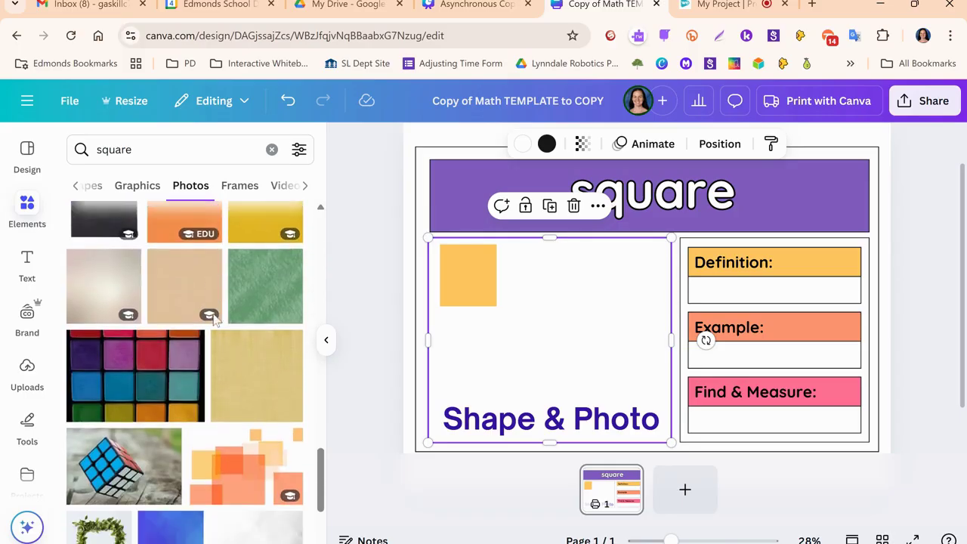
pyautogui.scroll(-4, 206, 308)
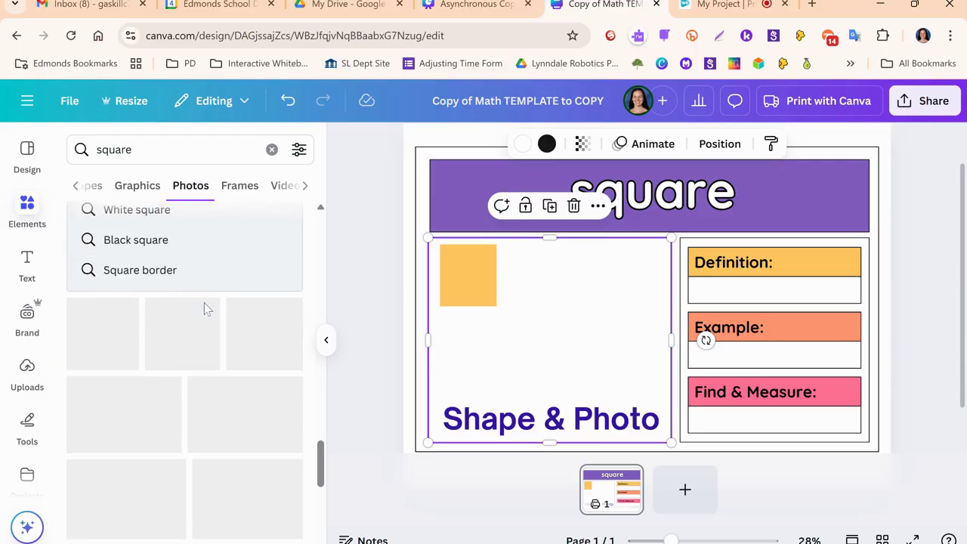
pyautogui.scroll(-3, 201, 295)
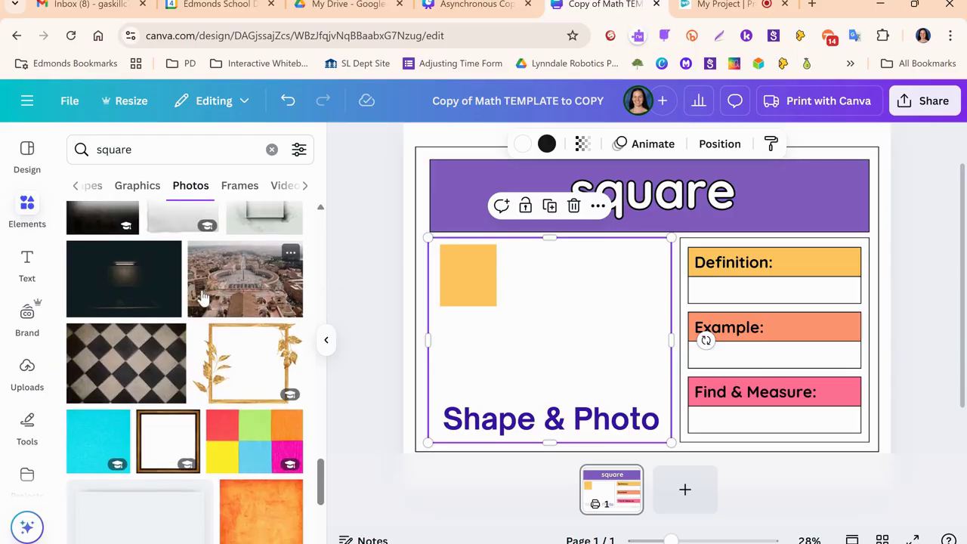
pyautogui.scroll(-1, 201, 299)
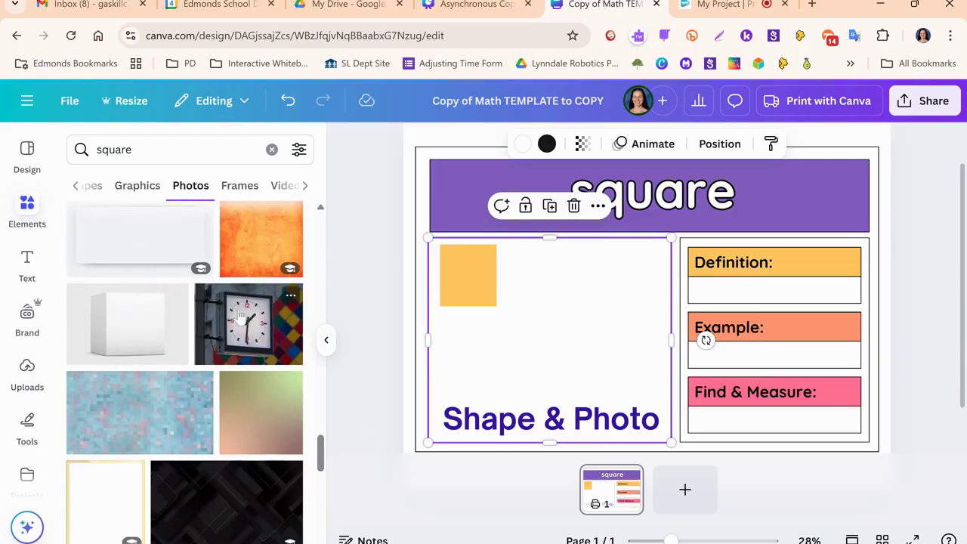
pyautogui.click(239, 318)
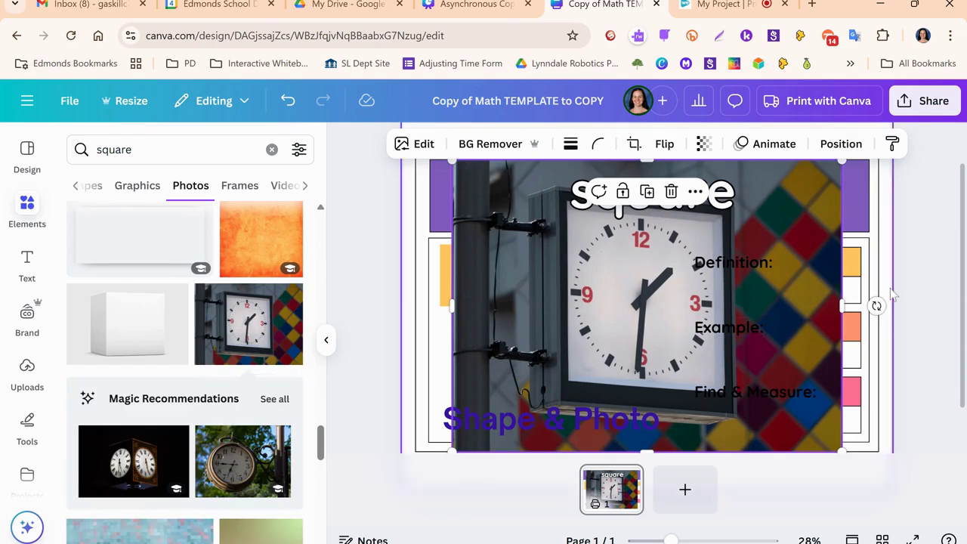
# Step: Shrink the clock photo to roughly the height of the yellow-orange square and place it directly beside that shape
pyautogui.scroll(1, 933, 274)
pyautogui.moveTo(843, 208); pyautogui.dragTo(591, 396)
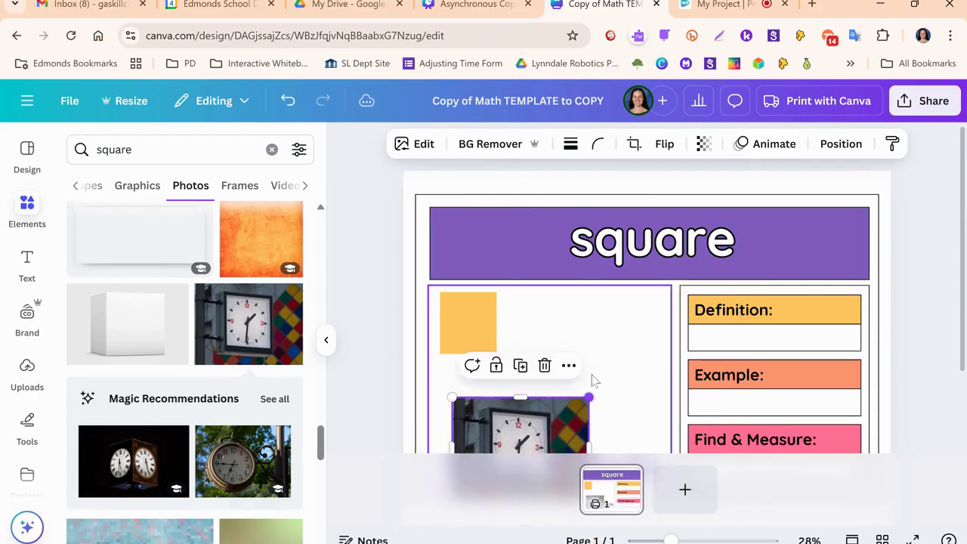
pyautogui.scroll(-2, 593, 382)
pyautogui.moveTo(556, 323); pyautogui.dragTo(611, 262)
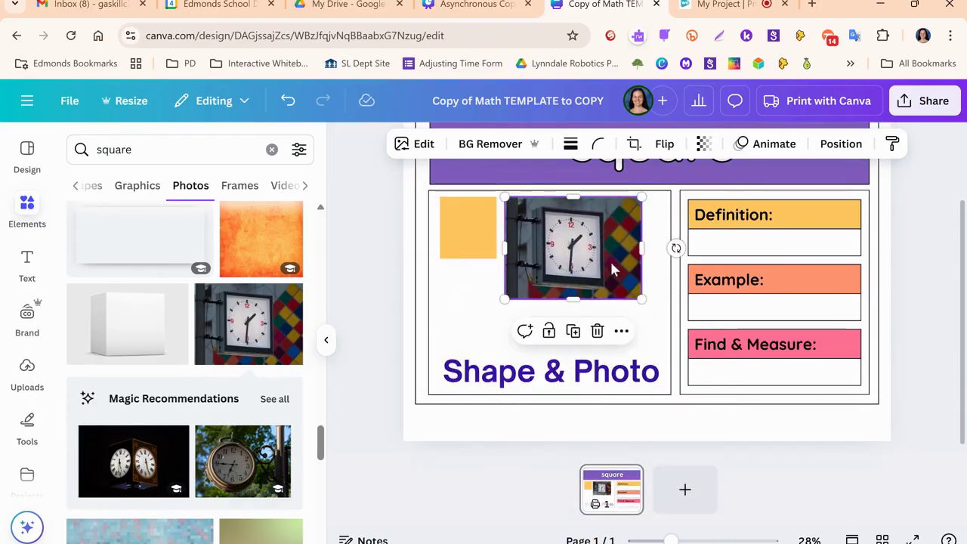
pyautogui.moveTo(641, 299); pyautogui.dragTo(597, 262)
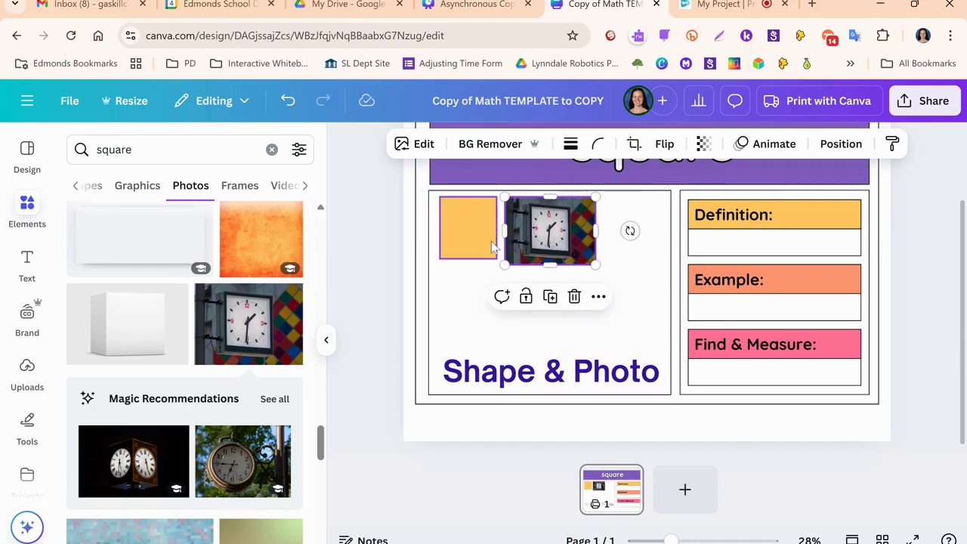
# Step: Crop the photo's edges down to the square clock face and move it close beside the yellow-orange square
pyautogui.moveTo(597, 231); pyautogui.dragTo(574, 229)
pyautogui.moveTo(506, 231); pyautogui.dragTo(530, 226)
pyautogui.moveTo(548, 195); pyautogui.dragTo(549, 204)
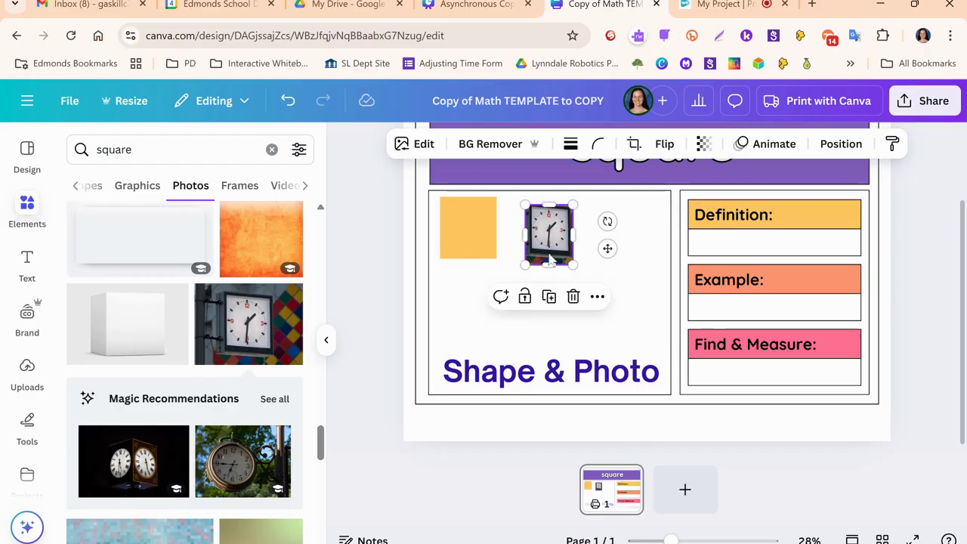
pyautogui.click(634, 298)
pyautogui.moveTo(553, 241); pyautogui.dragTo(532, 235)
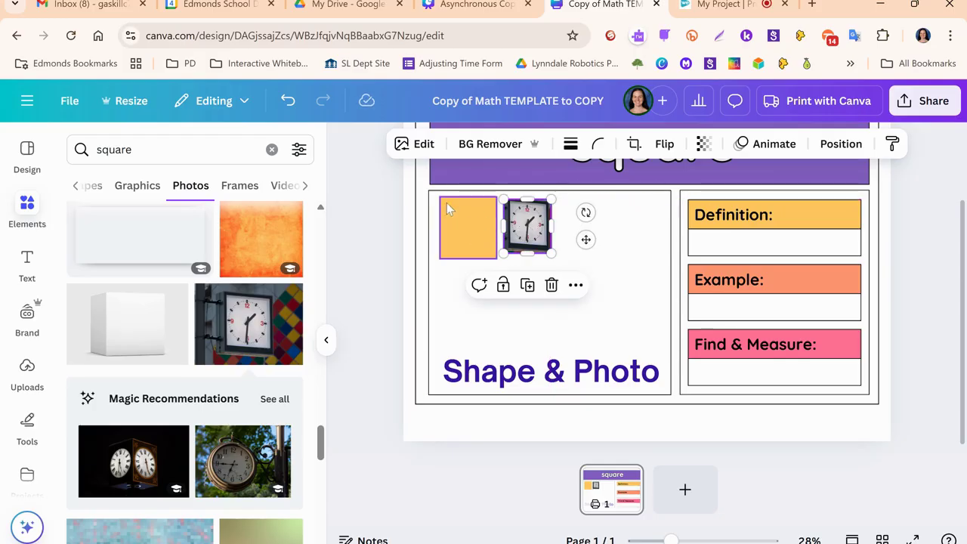
pyautogui.click(626, 251)
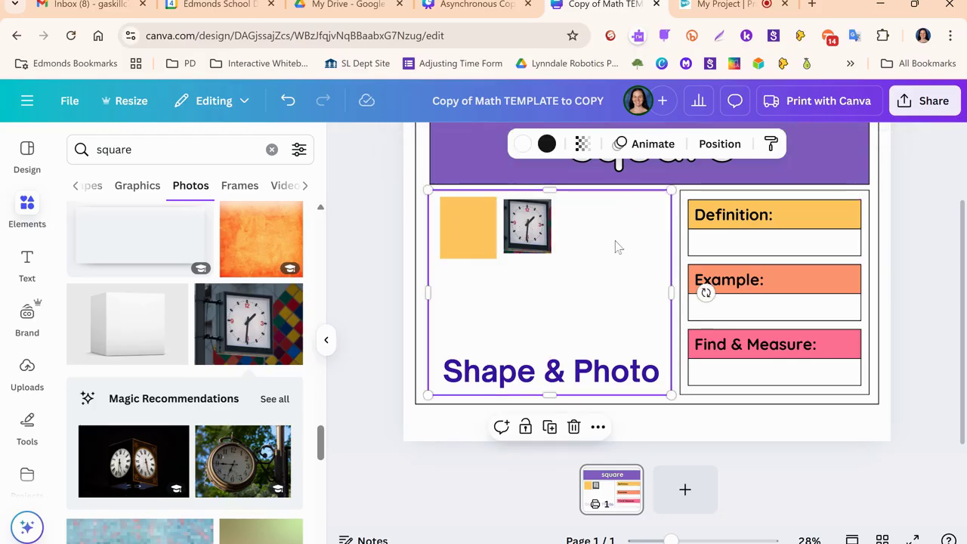
# Step: Switch to the Asynchronous Copy presentation, read the "3. Background" instructions on page 20, and return to the math template
pyautogui.scroll(1, 625, 250)
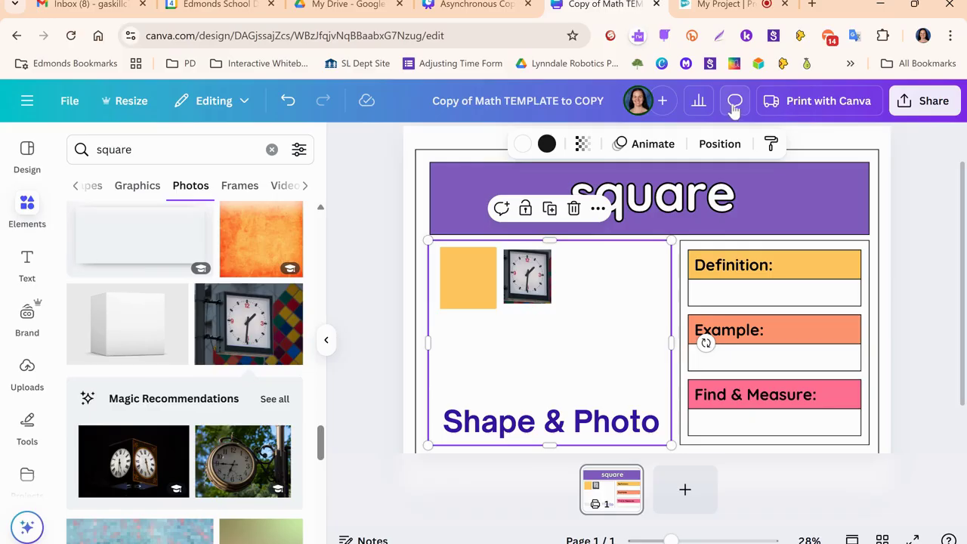
pyautogui.click(480, 4)
pyautogui.scroll(-5, 869, 281)
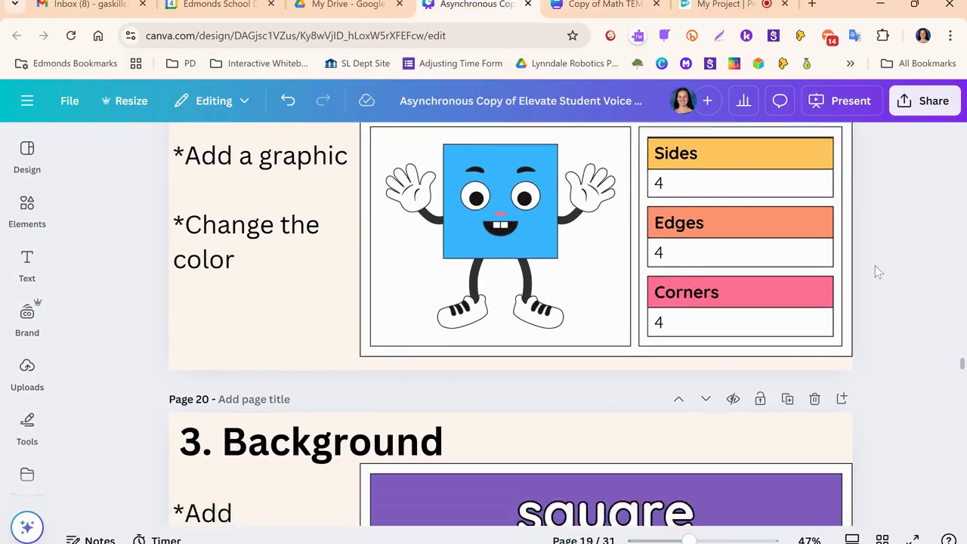
pyautogui.scroll(-2, 869, 257)
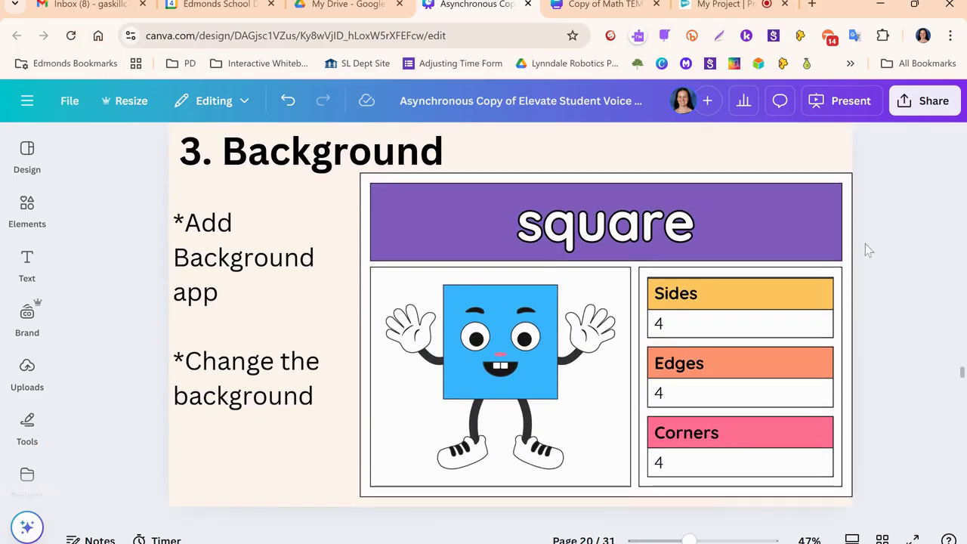
pyautogui.click(600, 6)
pyautogui.click(930, 240)
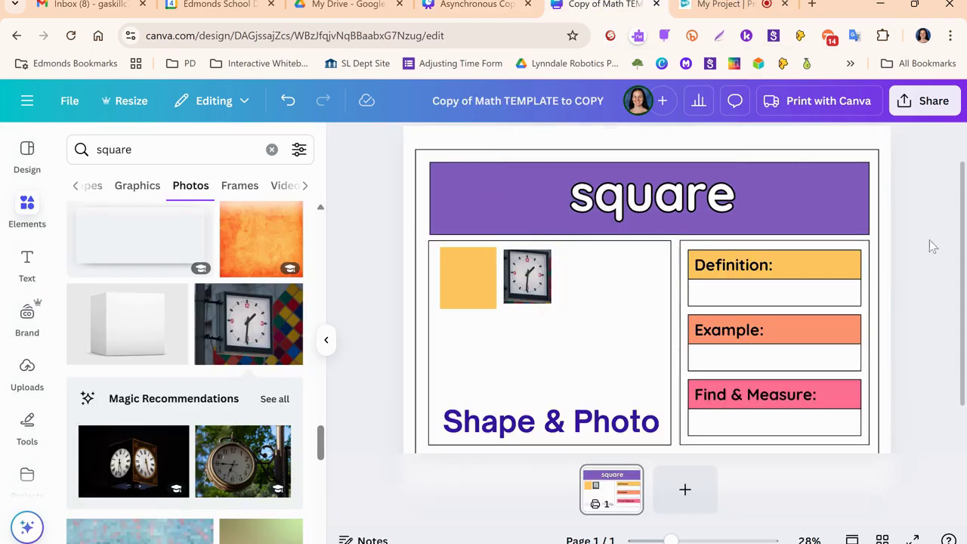
# Step: Select the page background of the math template and fill it with the pink document color #ff6f92
pyautogui.click(326, 340)
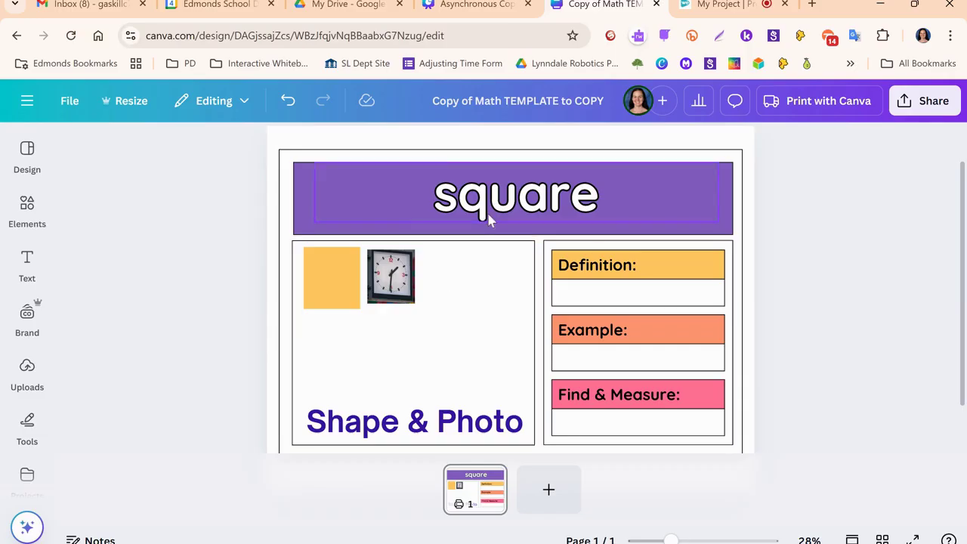
pyautogui.click(293, 143)
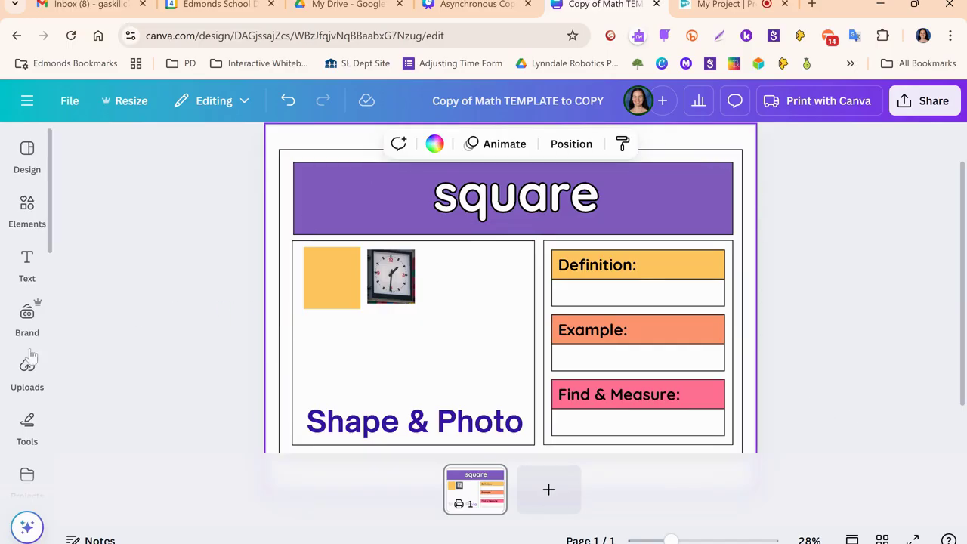
pyautogui.click(26, 266)
pyautogui.click(27, 210)
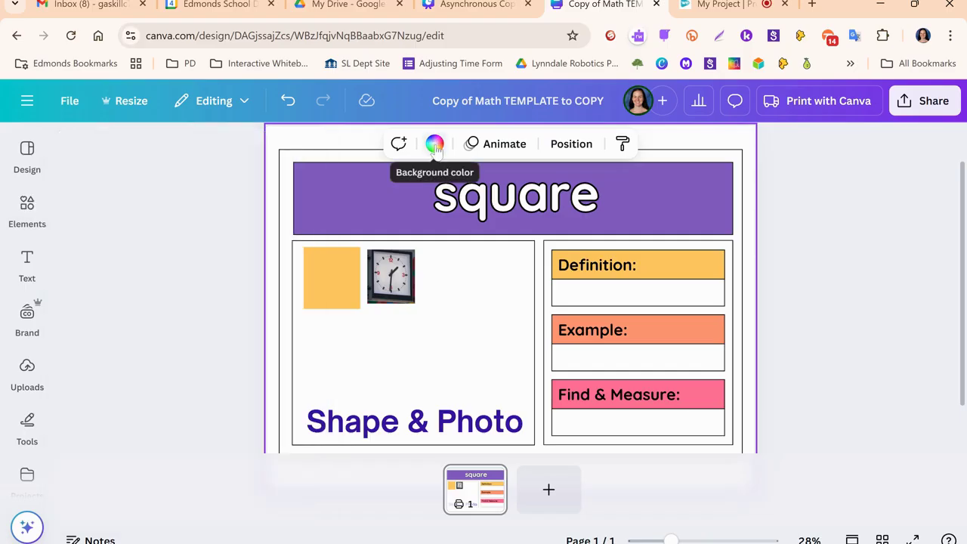
pyautogui.click(435, 145)
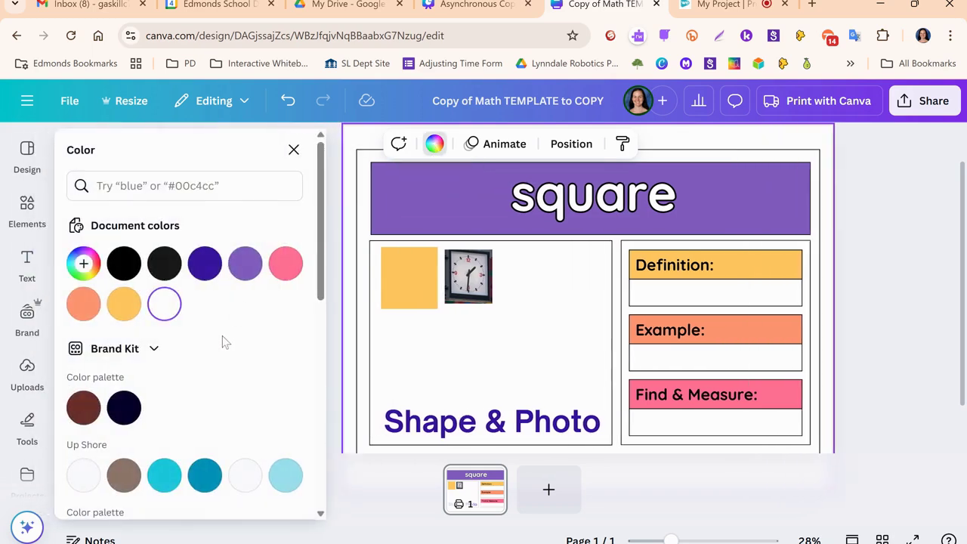
pyautogui.click(287, 265)
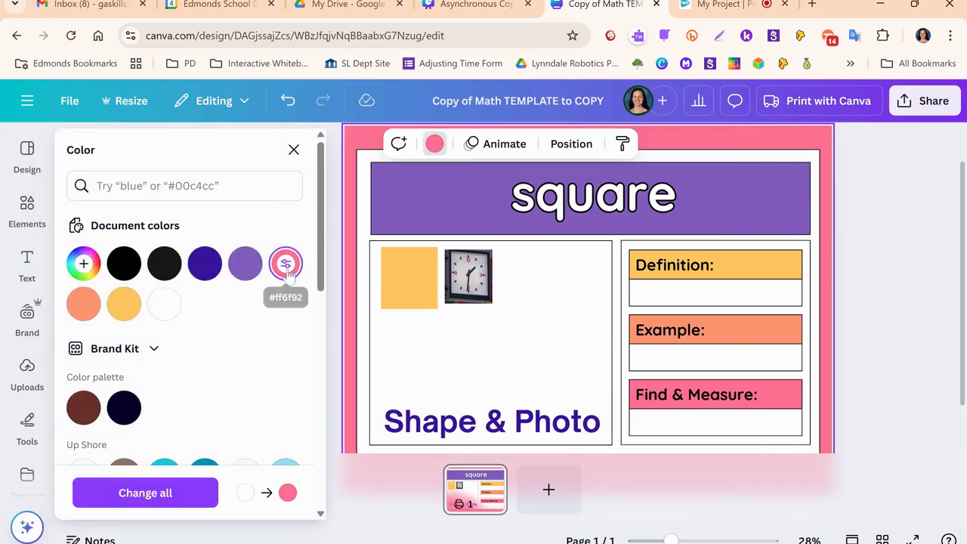
pyautogui.click(890, 247)
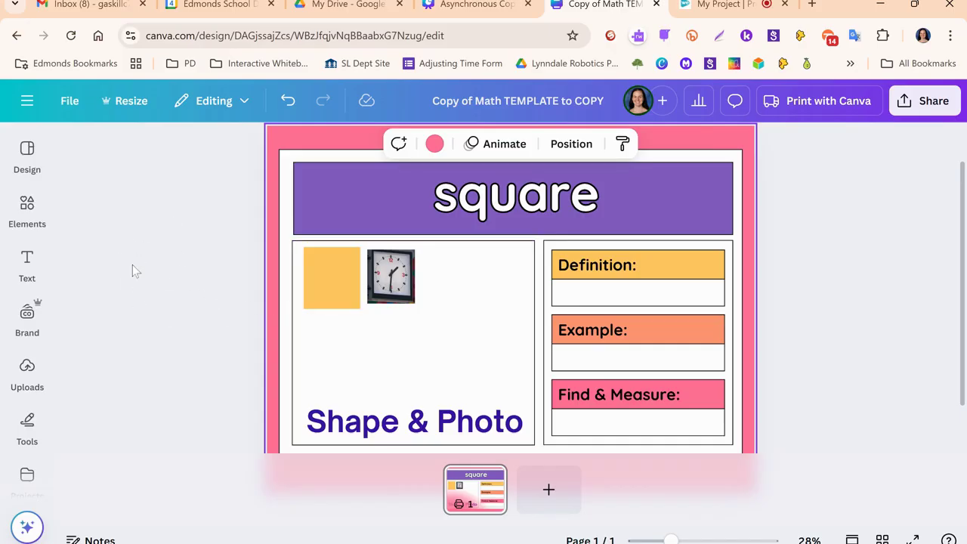
# Step: Add the Background app to the math template's editor from the Canva apps collection
pyautogui.scroll(-2, 27, 272)
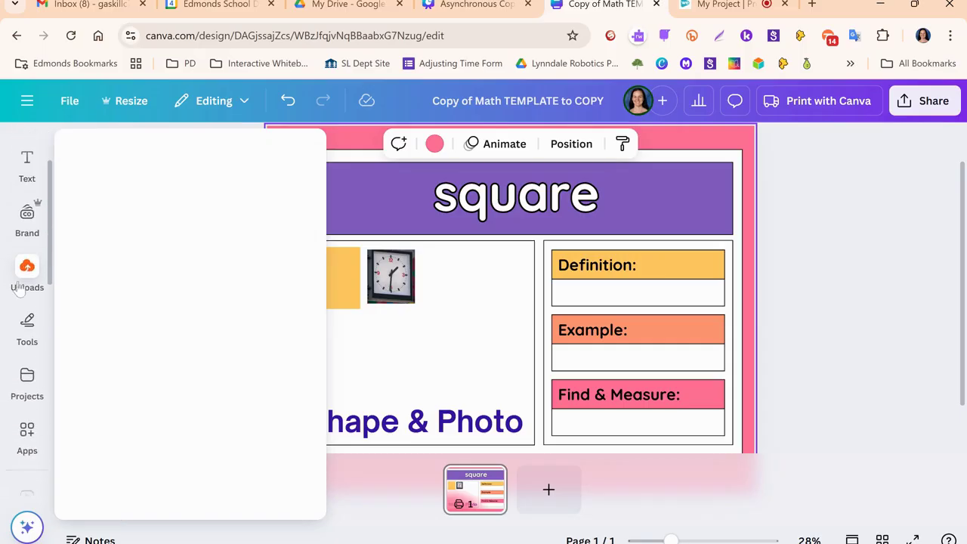
pyautogui.moveTo(17, 291)
pyautogui.moveTo(27, 408)
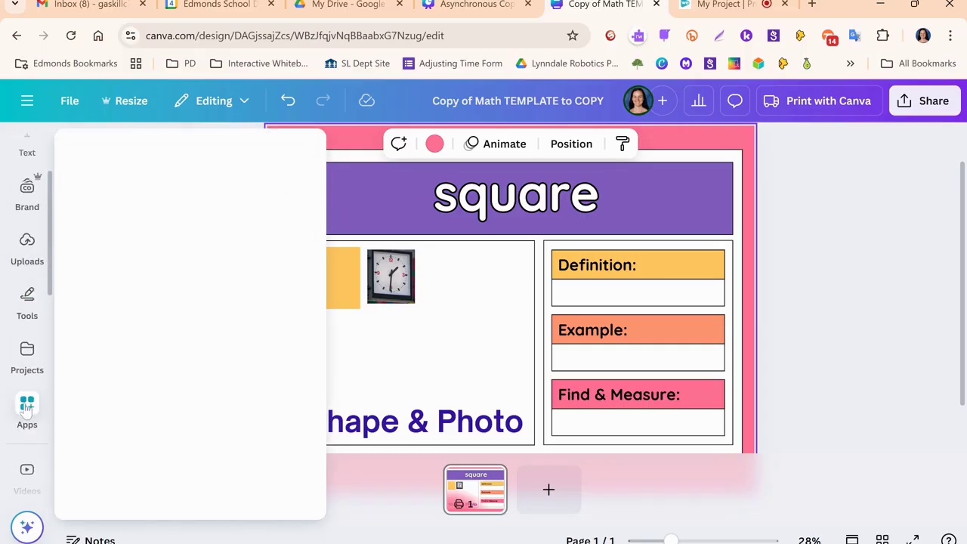
pyautogui.scroll(-7, 197, 295)
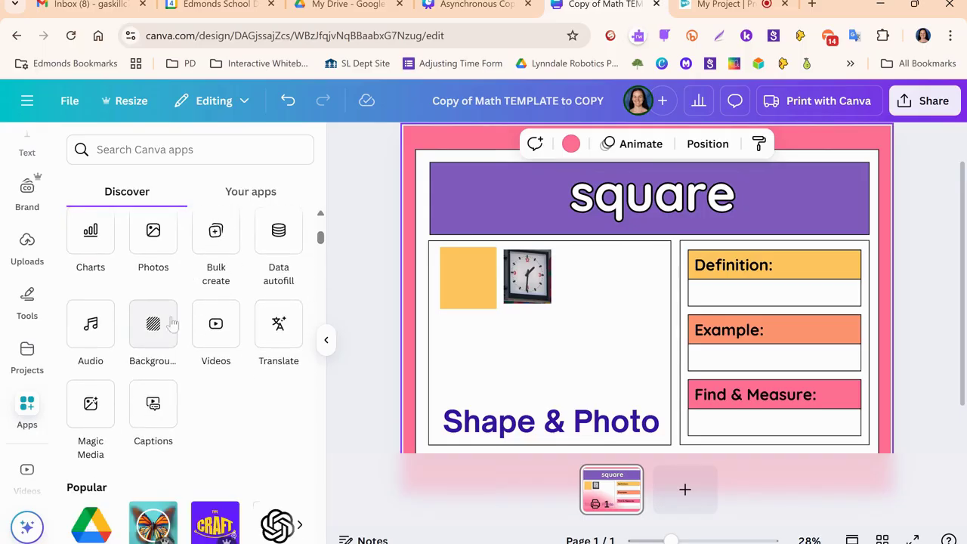
pyautogui.click(153, 330)
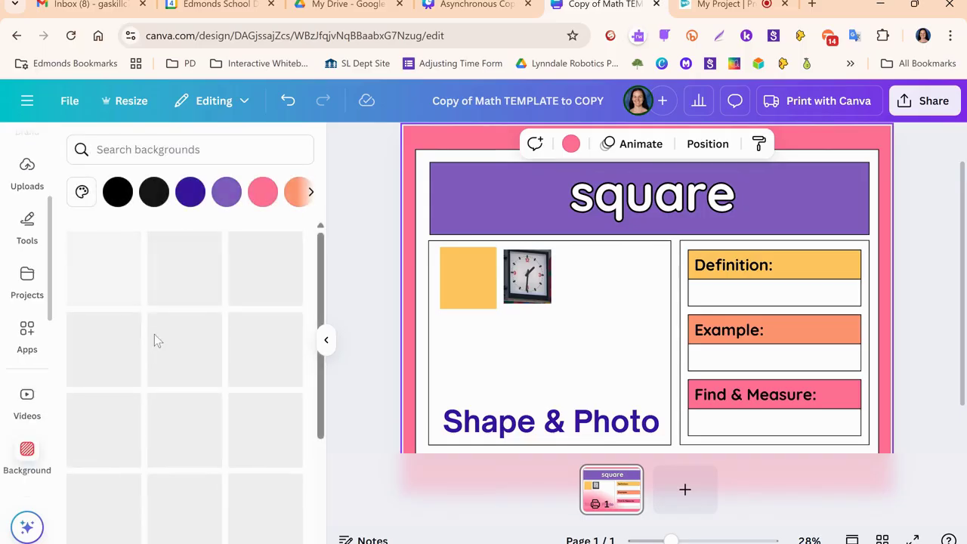
# Step: Browse the available backgrounds, from recently used, landscapes and patterns to flowers, nature and all results, and close the background collection
pyautogui.scroll(-3, 223, 301)
pyautogui.scroll(2, 218, 295)
pyautogui.scroll(-5, 208, 281)
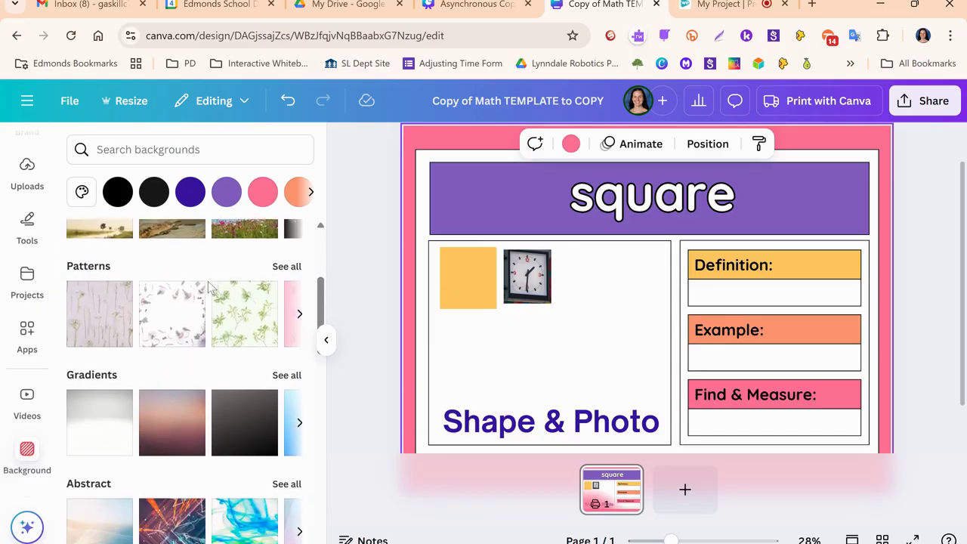
pyautogui.scroll(-5, 195, 283)
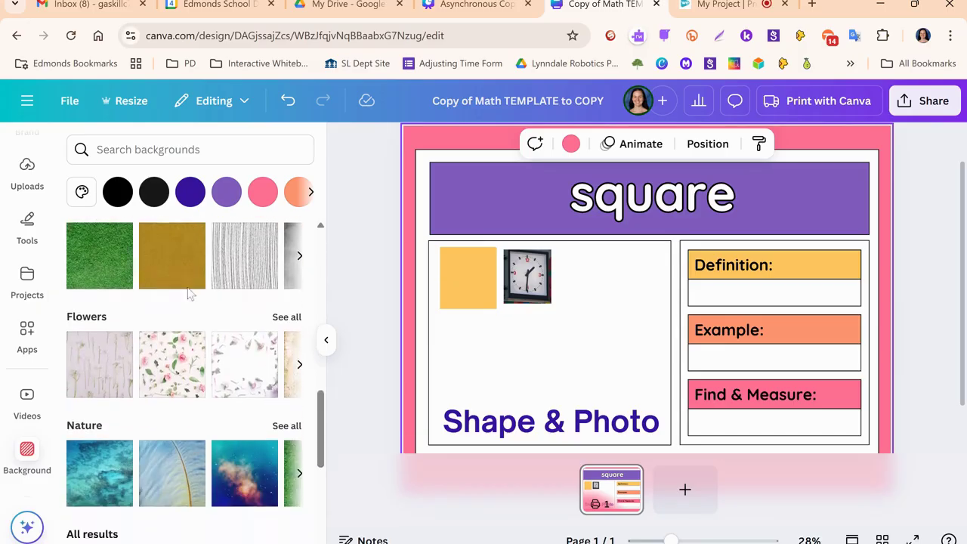
pyautogui.scroll(-1, 189, 342)
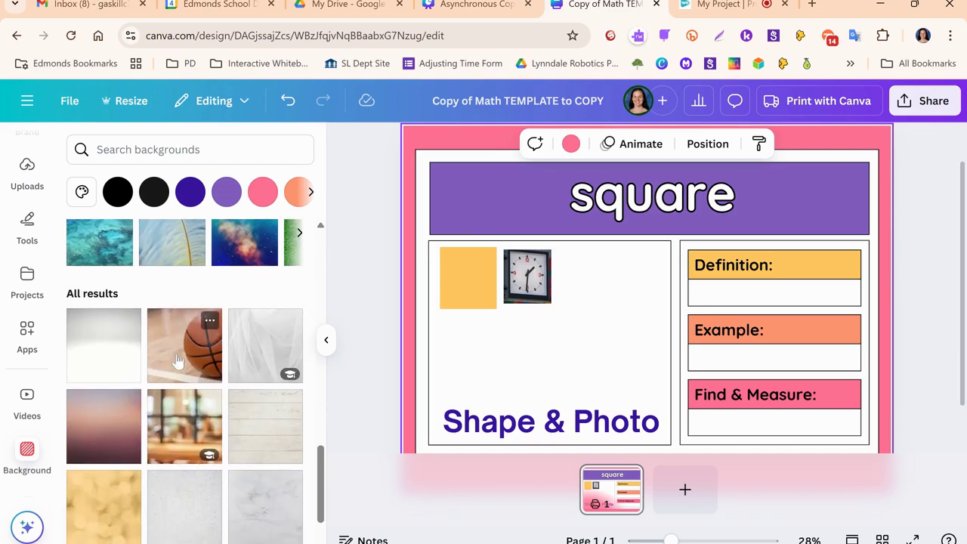
pyautogui.scroll(3, 175, 348)
pyautogui.scroll(10, 162, 341)
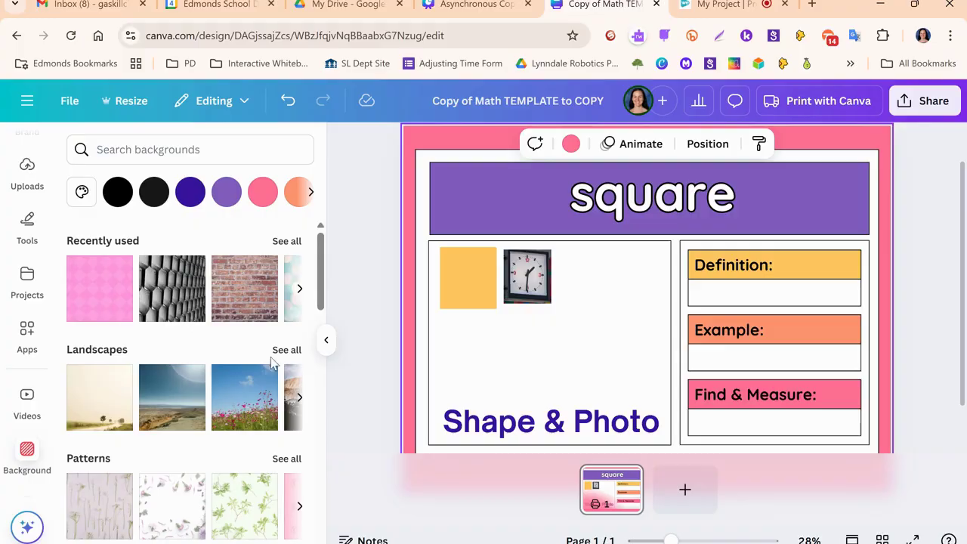
pyautogui.click(327, 342)
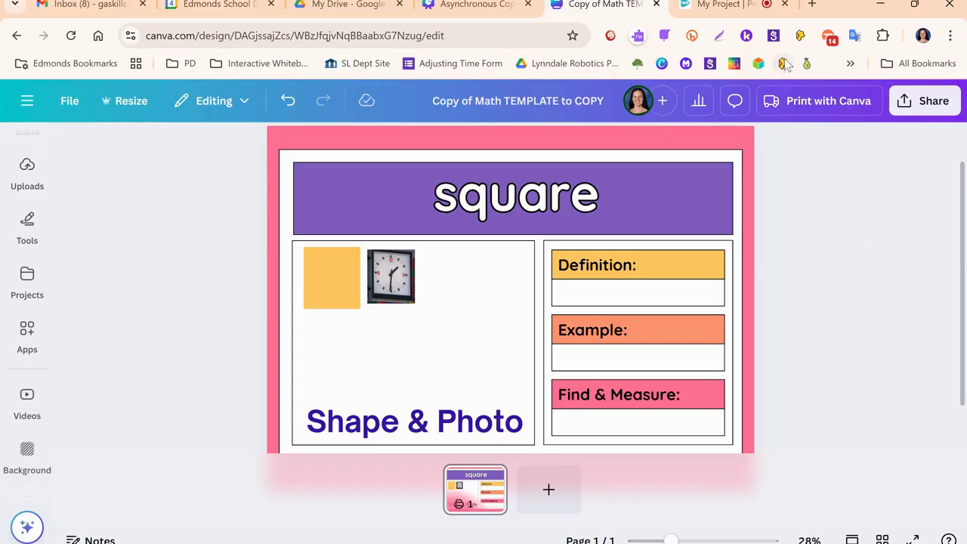
# Step: Switch to the Asynchronous Copy presentation, read the "4. Video / Recording" instructions on page 21, and return to the math template
pyautogui.click(491, 5)
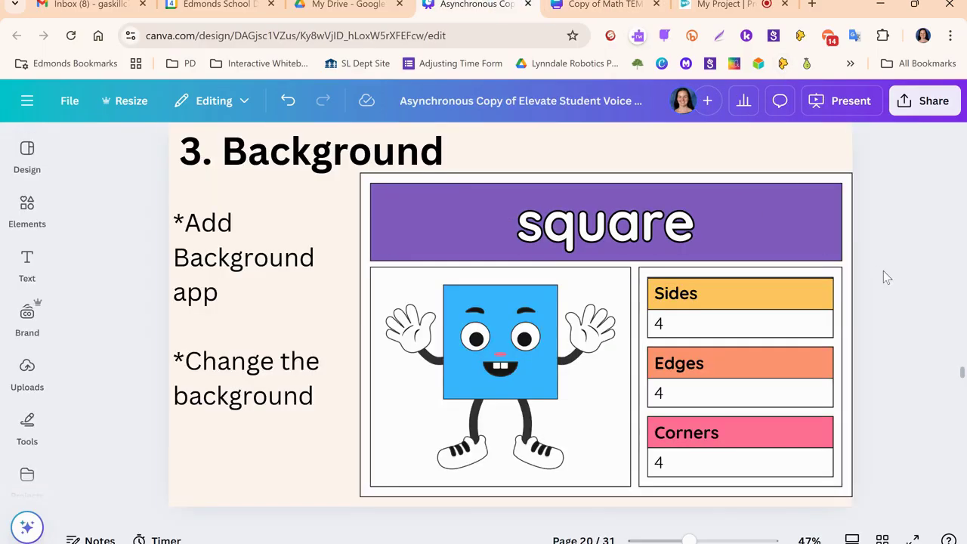
pyautogui.scroll(-5, 883, 268)
pyautogui.scroll(-3, 884, 261)
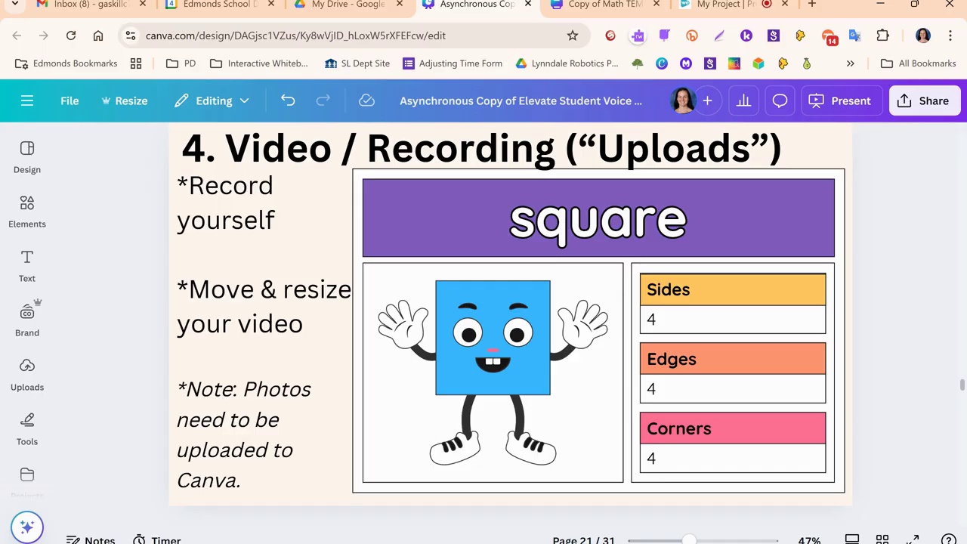
pyautogui.click(614, 6)
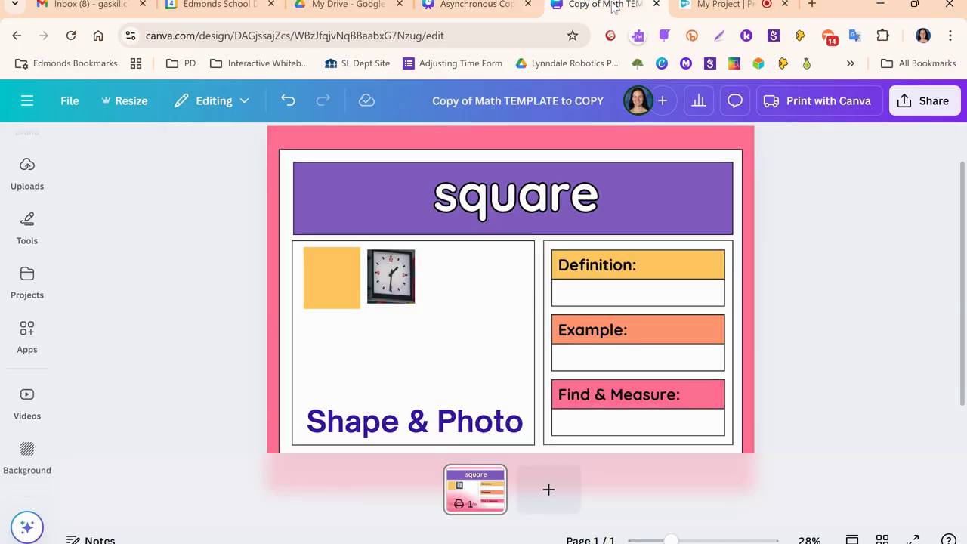
# Step: Open the Record yourself studio for the math template and review its recording mode, camera and microphone settings
pyautogui.scroll(3, 27, 272)
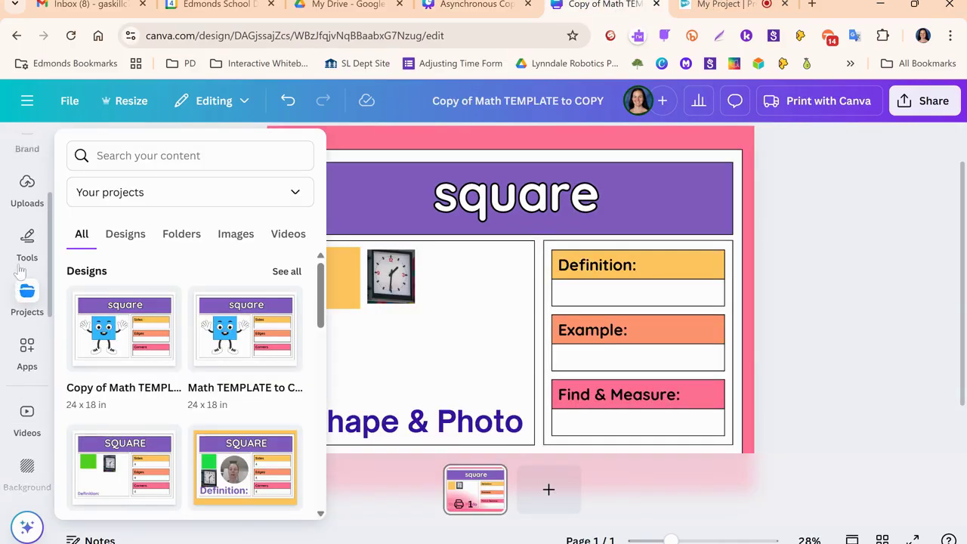
pyautogui.moveTo(25, 256)
pyautogui.moveTo(28, 366)
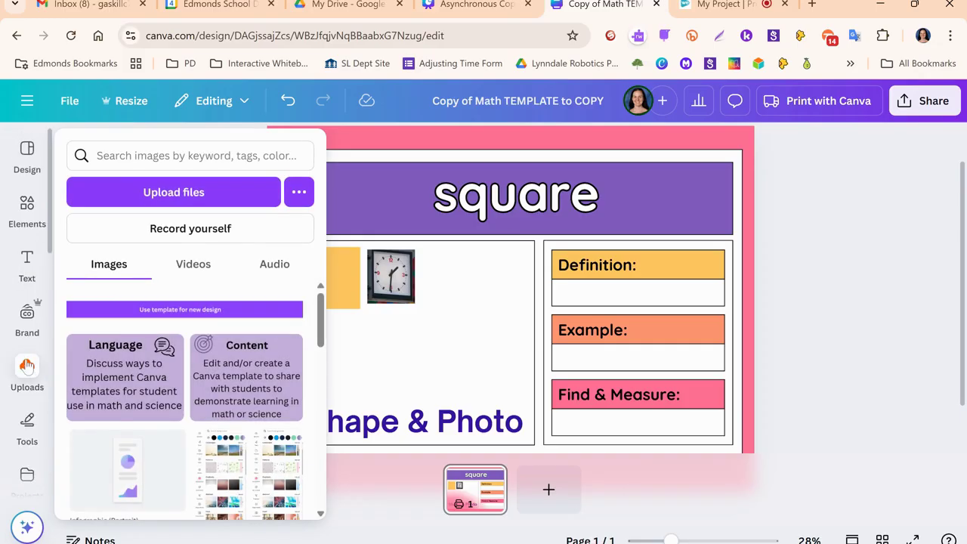
pyautogui.click(28, 371)
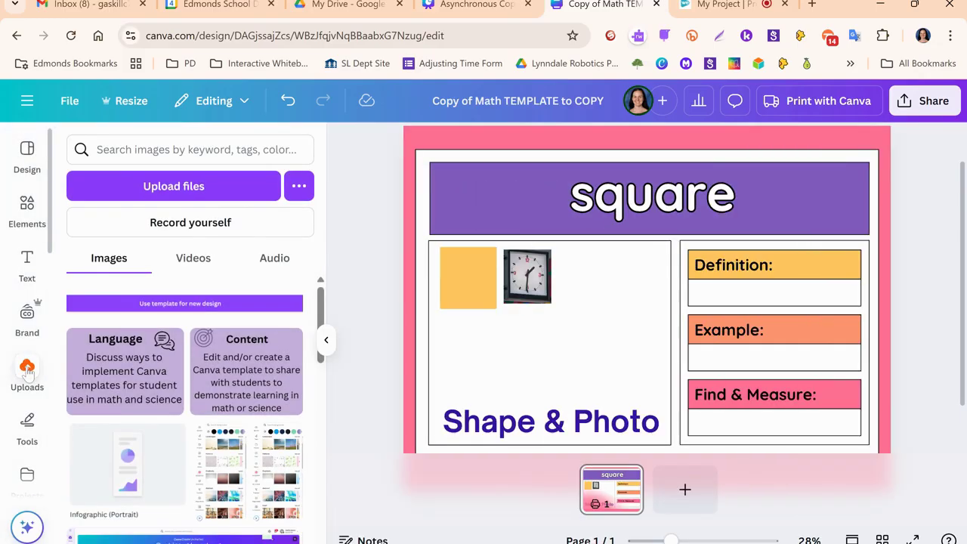
pyautogui.click(207, 225)
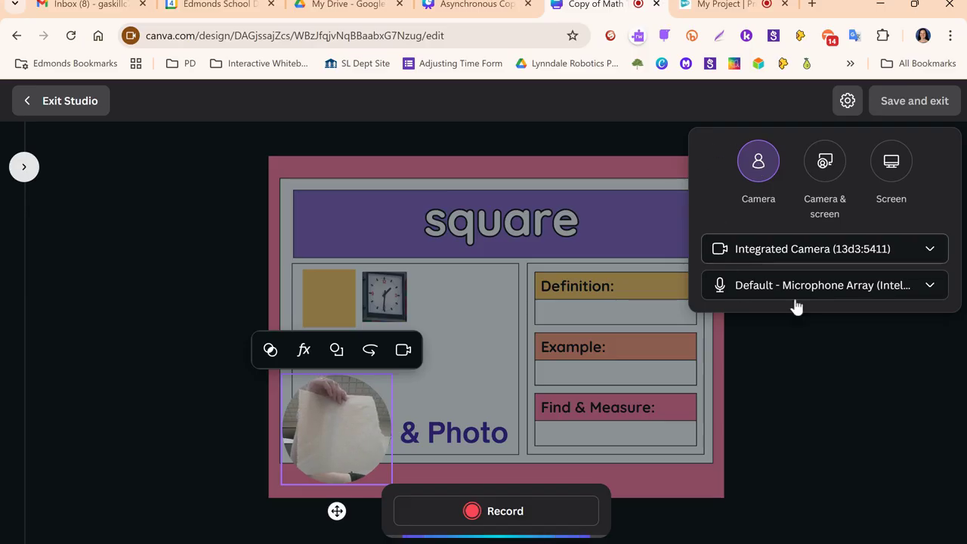
pyautogui.click(848, 101)
pyautogui.click(849, 102)
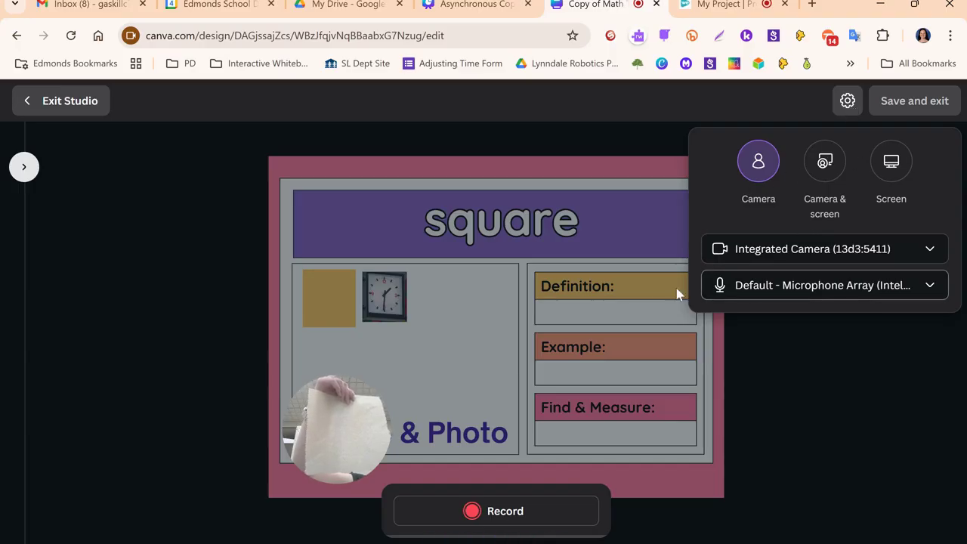
# Step: Record a short camera-only video clip on the math template, finish the recording, and save it to the design
pyautogui.click(489, 522)
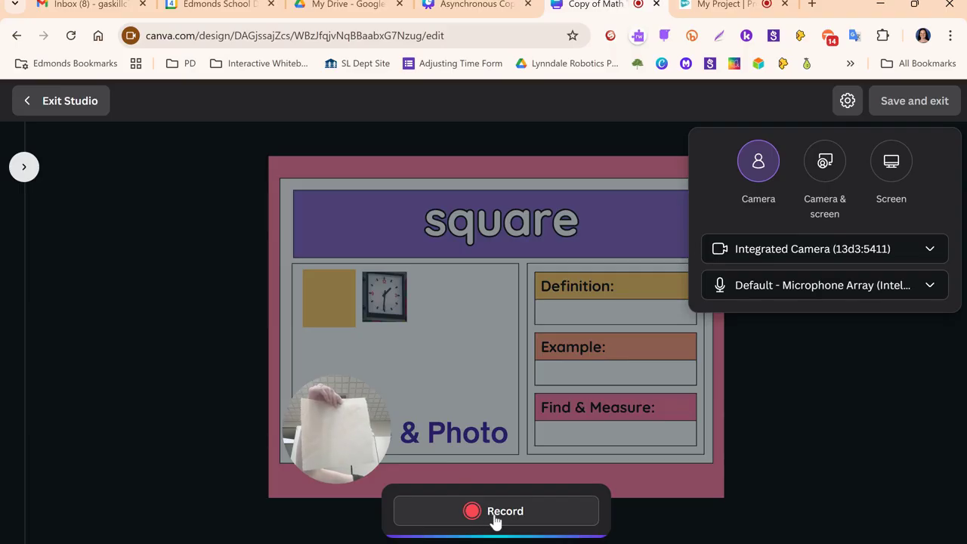
pyautogui.click(495, 520)
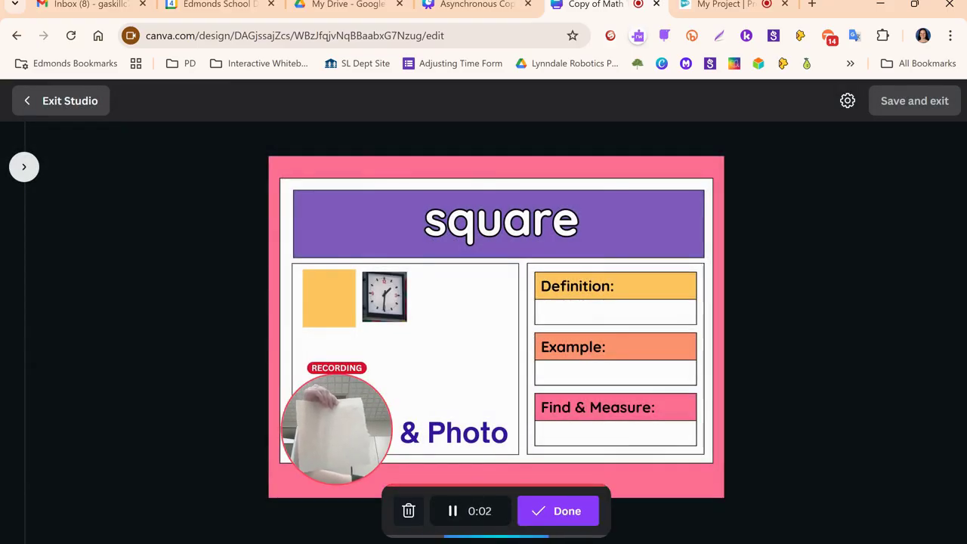
pyautogui.click(548, 515)
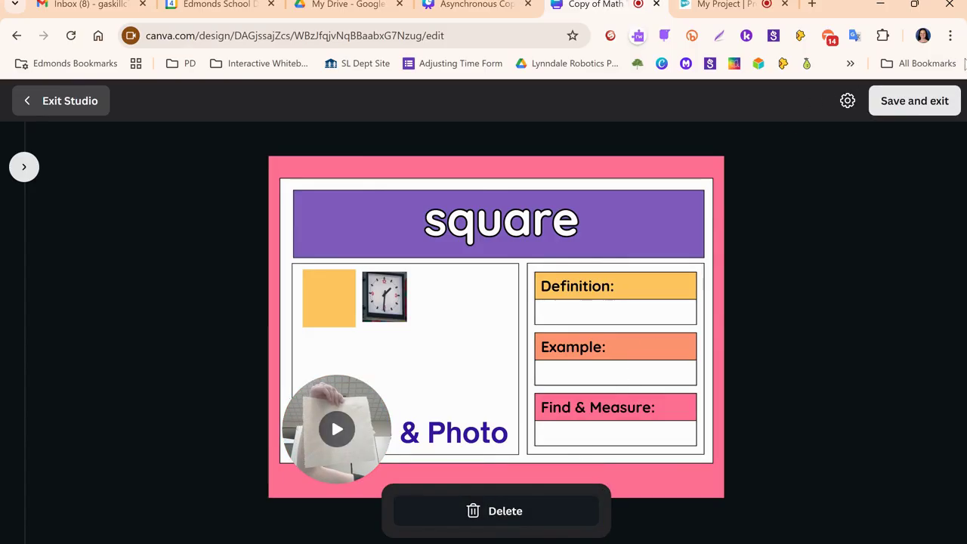
pyautogui.click(913, 104)
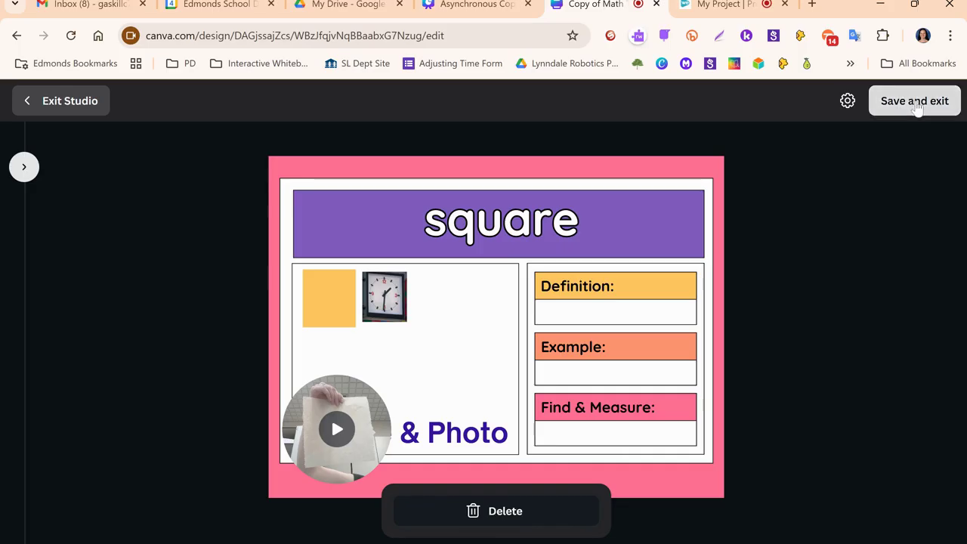